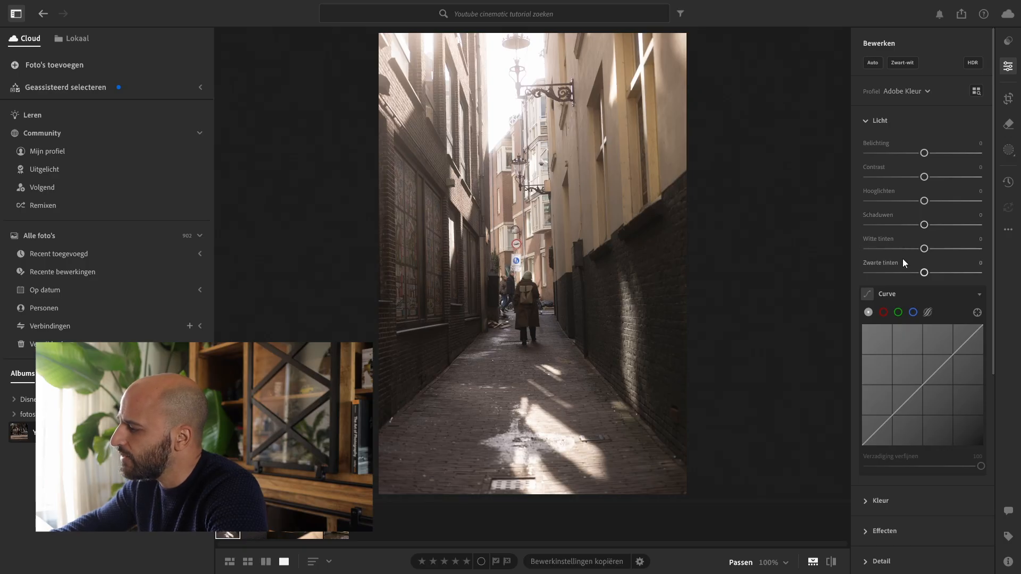
{"action": "left_click_drag", "start_coordinate": [924, 153], "coordinate": [933, 152]}
{"action": "double_click", "coordinate": [935, 153]}
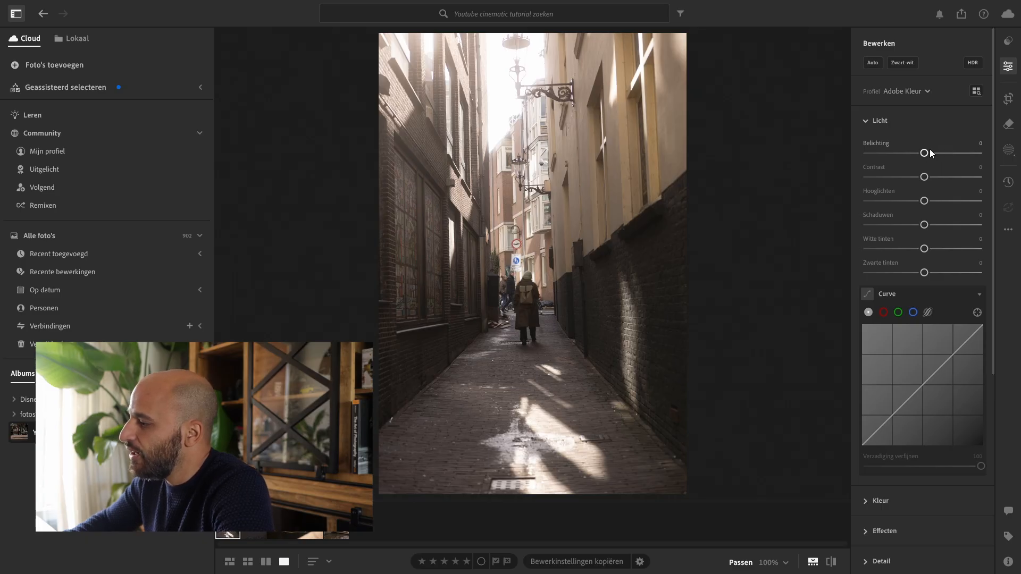
{"action": "mouse_move", "coordinate": [930, 153]}
{"action": "left_mouse_down"}
{"action": "mouse_move", "coordinate": [913, 153]}
{"action": "mouse_move", "coordinate": [939, 155]}
{"action": "left_mouse_up"}
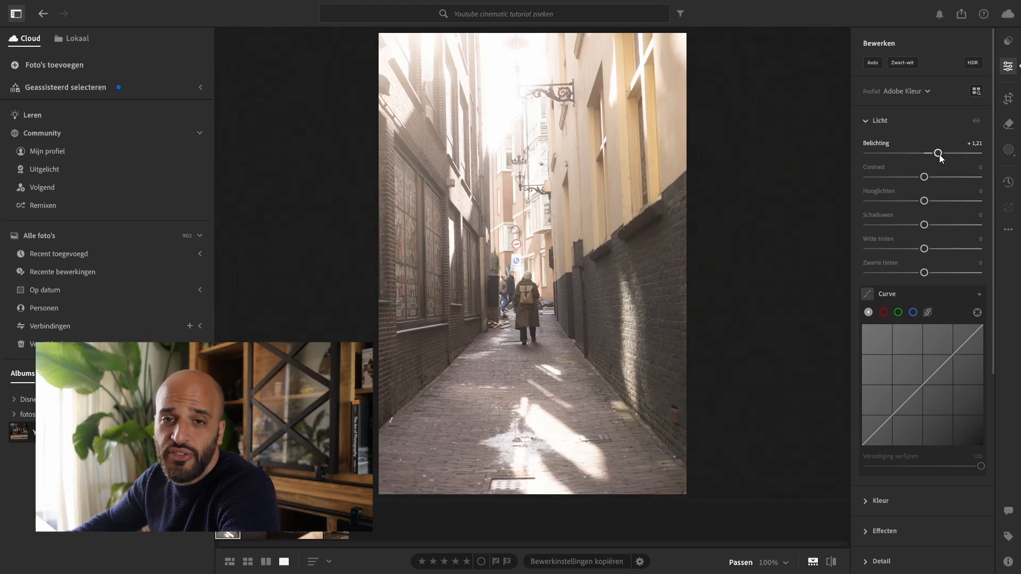
{"action": "left_click_drag", "start_coordinate": [939, 155], "coordinate": [939, 152]}
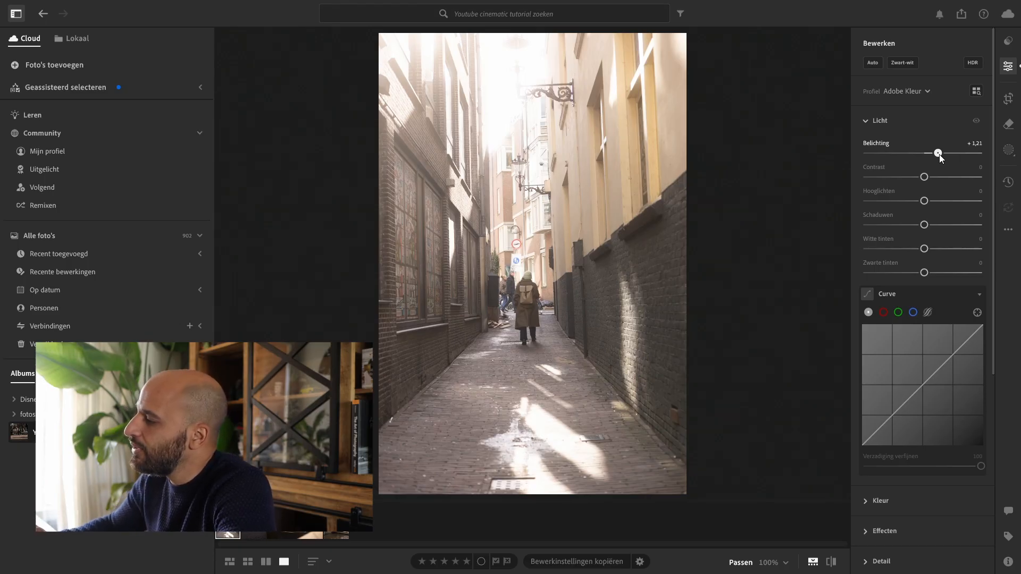
{"action": "double_click", "coordinate": [938, 153]}
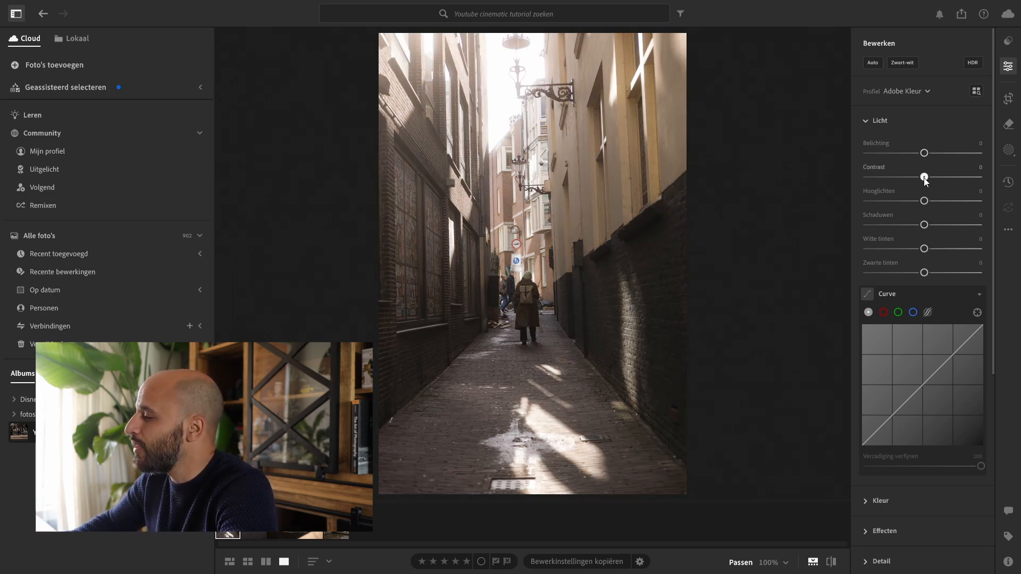
{"action": "left_click_drag", "start_coordinate": [925, 182], "coordinate": [944, 181]}
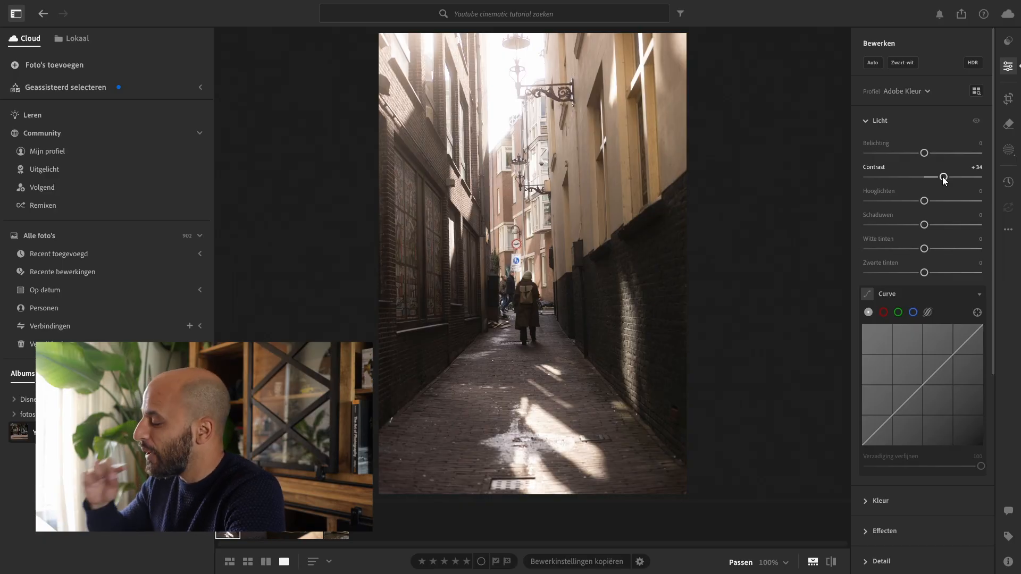
{"action": "double_click", "coordinate": [944, 178]}
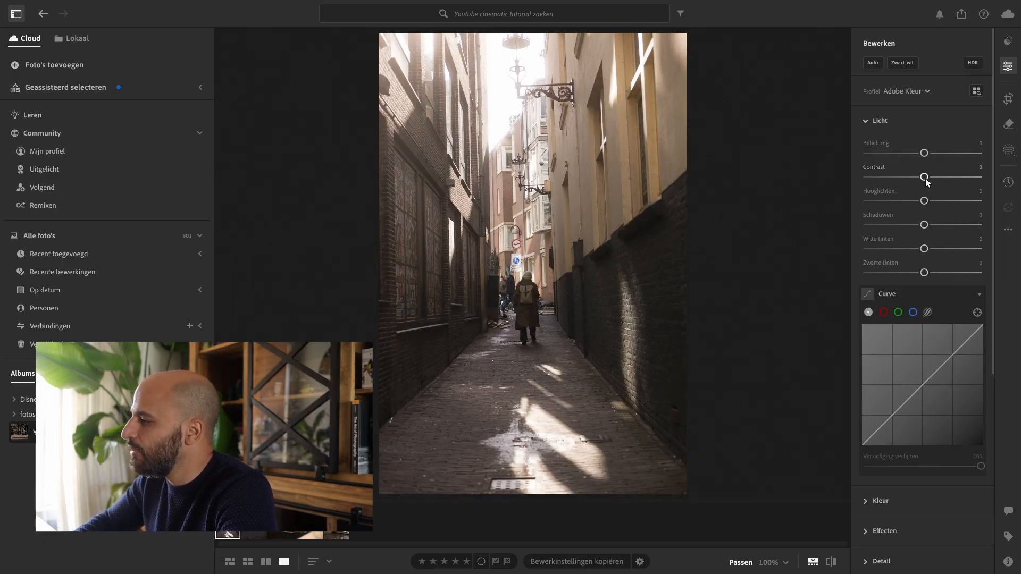
Set the photo's Contrast to -40, Hooglichten to -20 and Schaduwen to +30
{"action": "left_click_drag", "start_coordinate": [926, 180], "coordinate": [917, 182]}
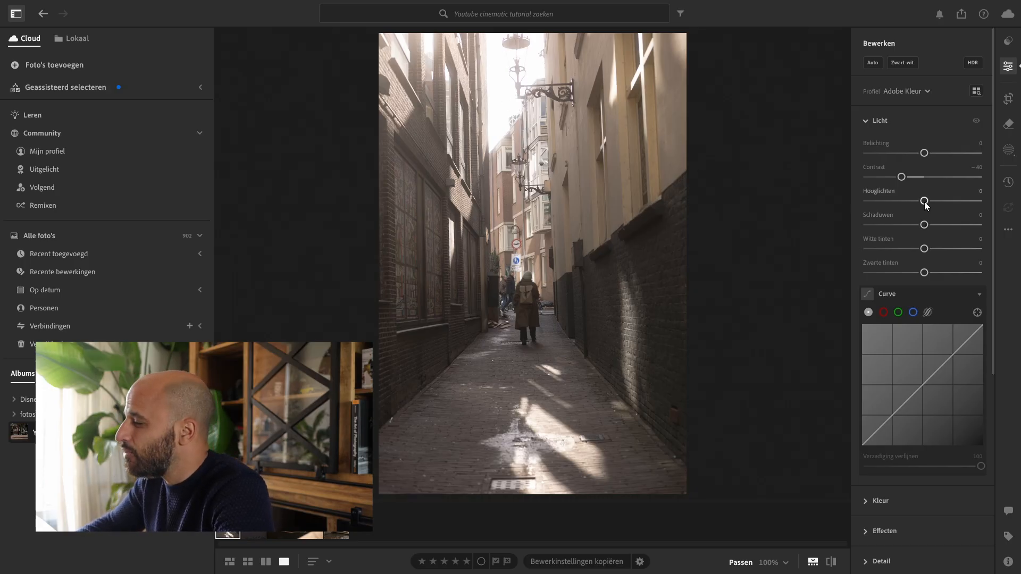
{"action": "left_click_drag", "start_coordinate": [924, 202], "coordinate": [913, 203]}
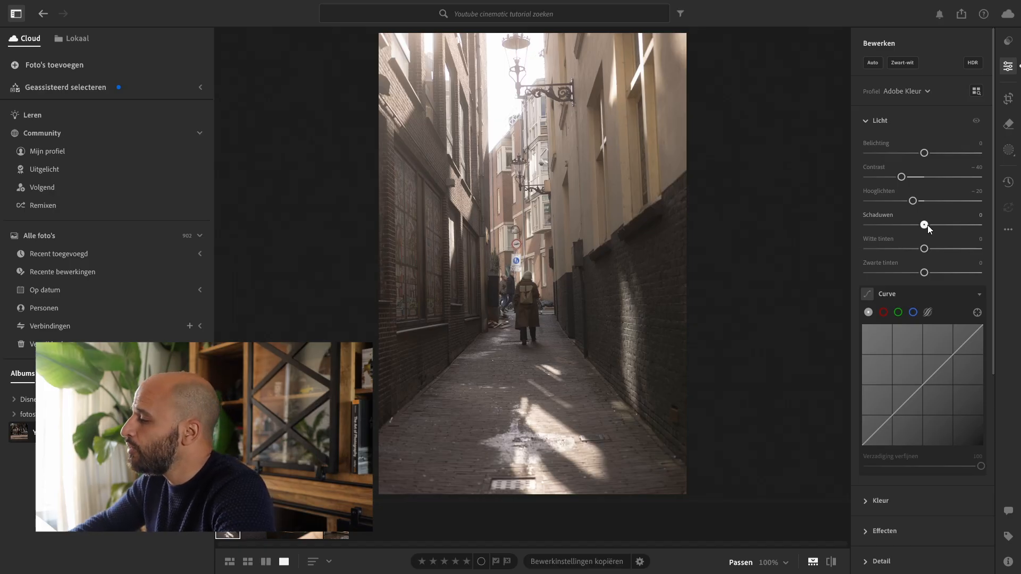
{"action": "left_click_drag", "start_coordinate": [928, 225], "coordinate": [942, 224]}
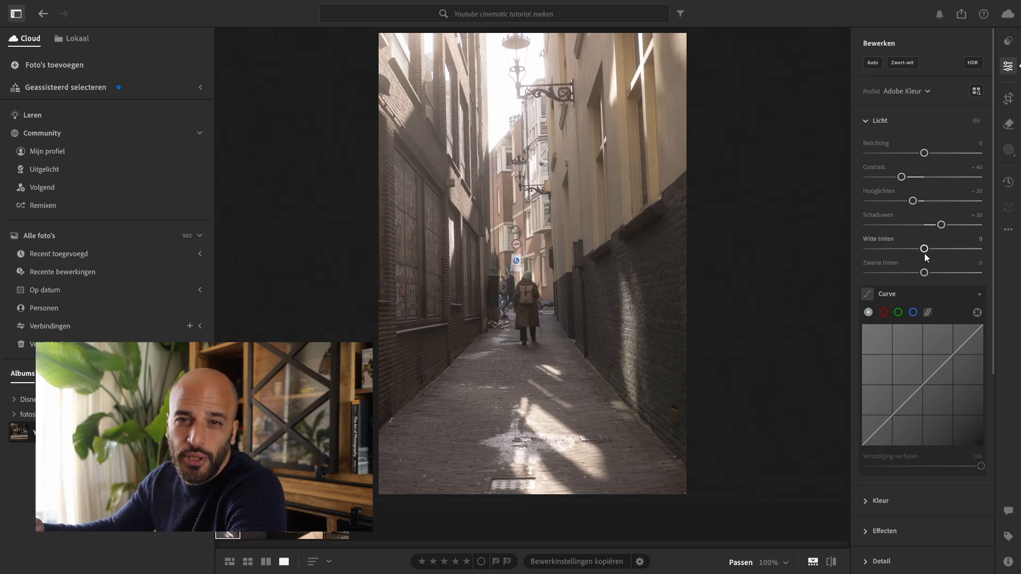
Lower the photo's Witte tinten to -50 and Zwarte tinten to -40
{"action": "left_click_drag", "start_coordinate": [924, 253], "coordinate": [900, 254]}
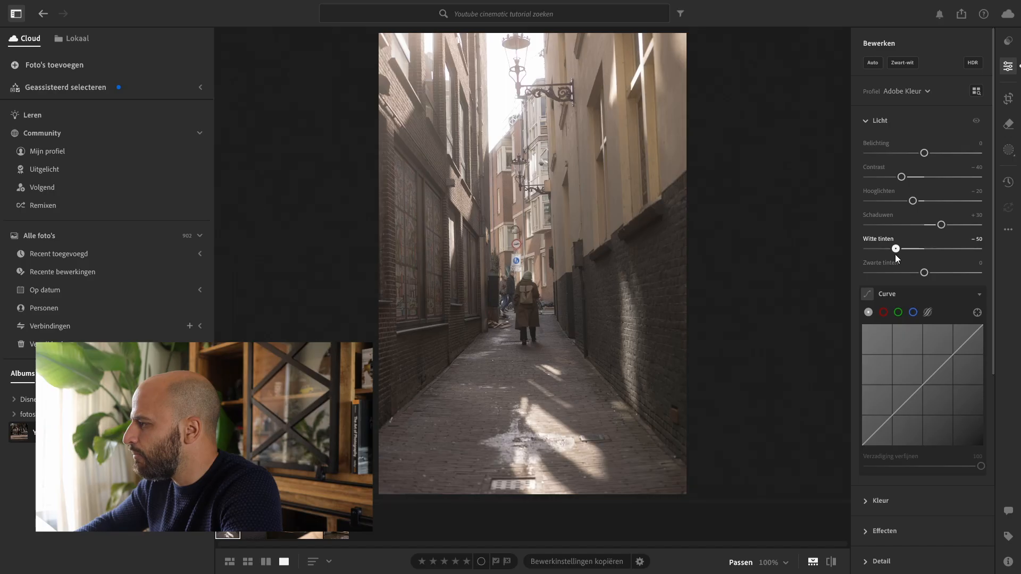
{"action": "left_click_drag", "start_coordinate": [896, 255], "coordinate": [891, 259]}
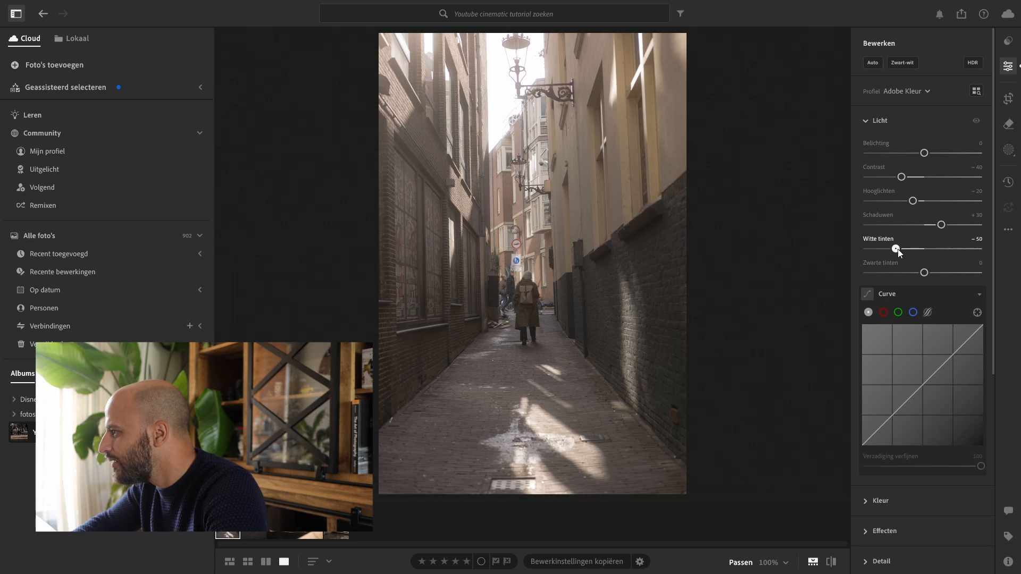
{"action": "left_click_drag", "start_coordinate": [898, 251], "coordinate": [896, 251]}
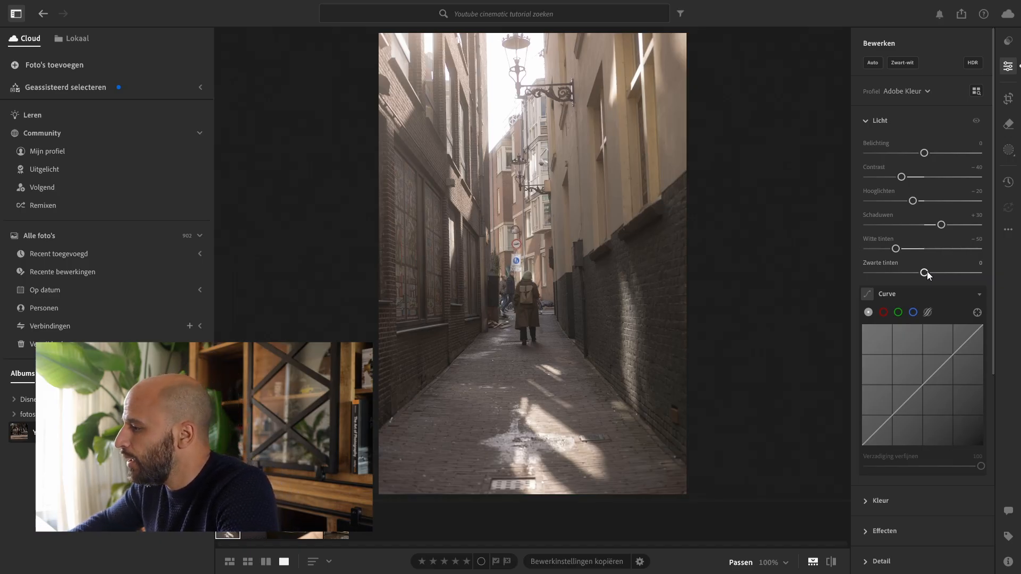
{"action": "left_click_drag", "start_coordinate": [927, 272], "coordinate": [907, 274]}
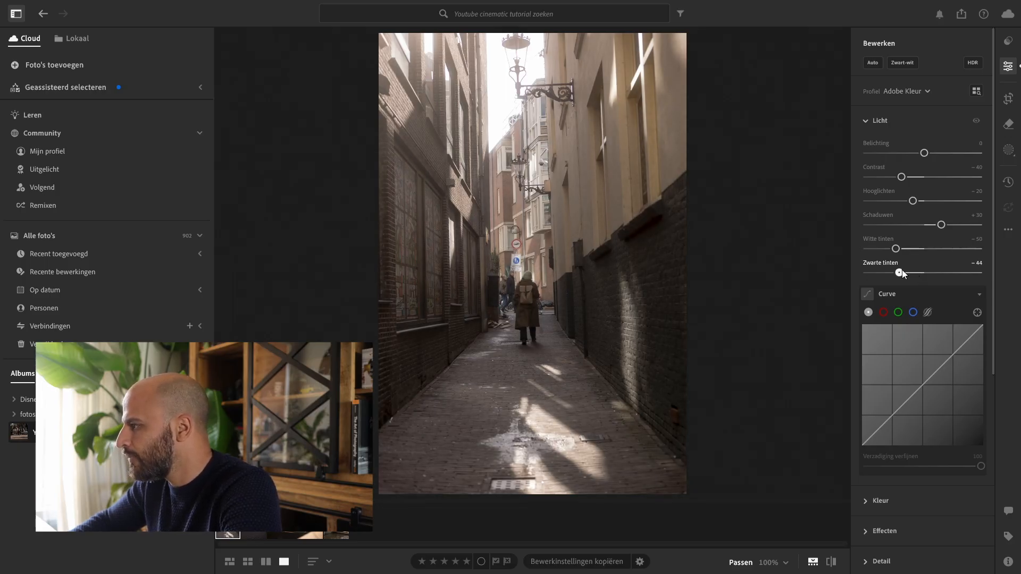
{"action": "left_click_drag", "start_coordinate": [904, 273], "coordinate": [904, 274]}
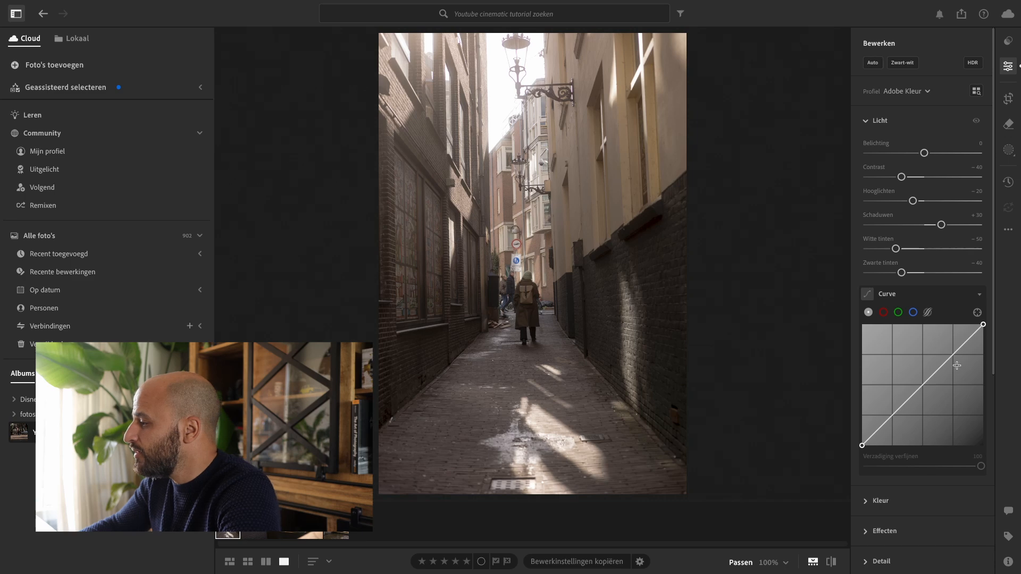
In the Kleurmixer, set the Verzadiging of all eight colours, from Rood through Magenta, to -100
{"action": "left_click", "coordinate": [881, 500]}
{"action": "left_click", "coordinate": [980, 179]}
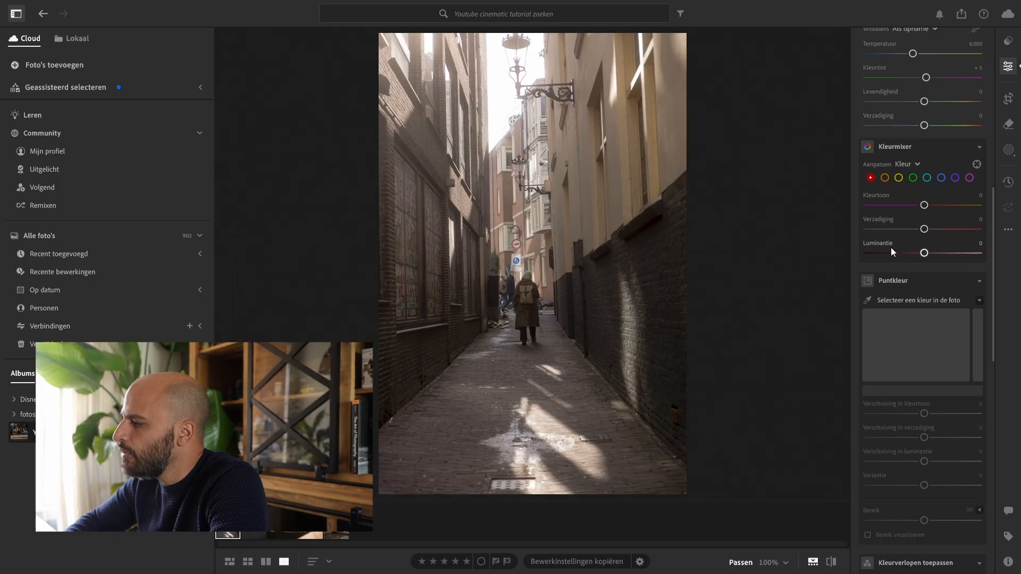
{"action": "left_click", "coordinate": [915, 164]}
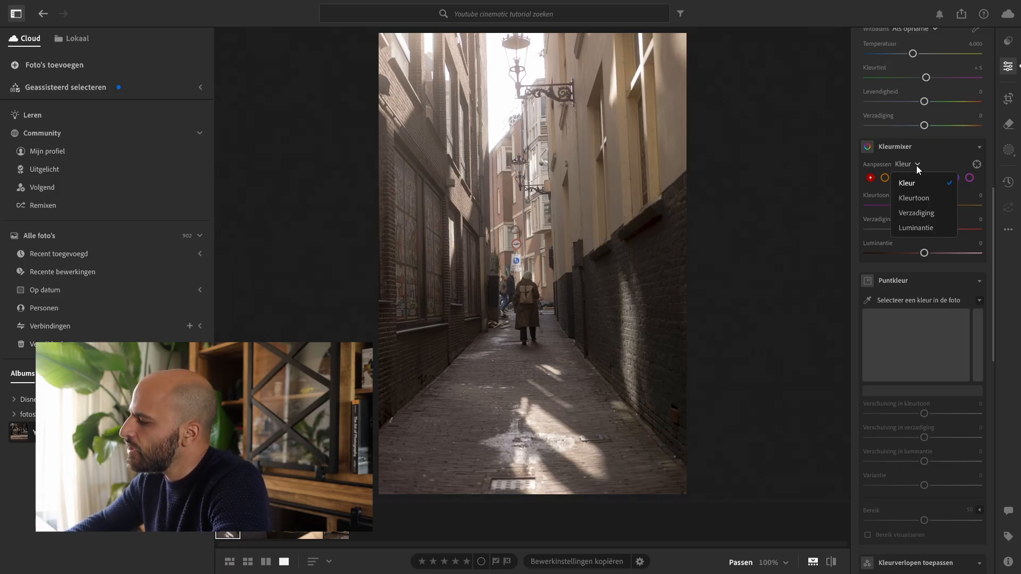
{"action": "left_click", "coordinate": [924, 213]}
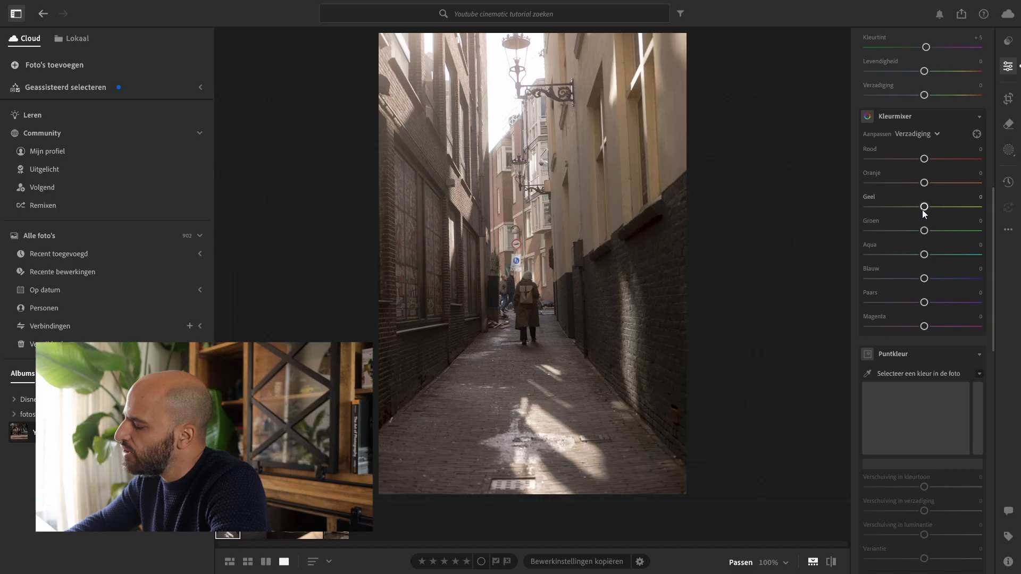
{"action": "left_click_drag", "start_coordinate": [923, 159], "coordinate": [846, 164]}
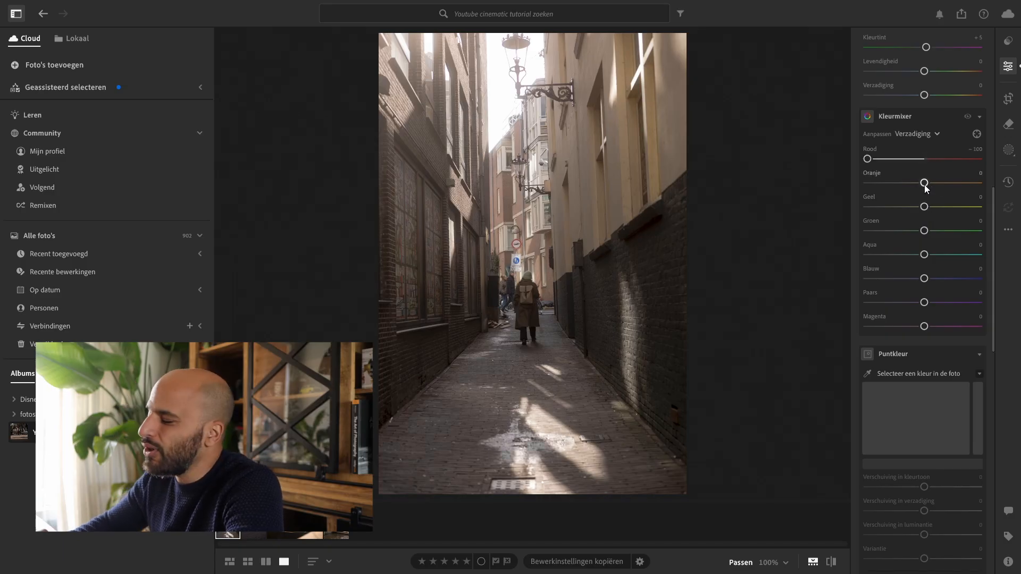
{"action": "left_click_drag", "start_coordinate": [924, 182], "coordinate": [814, 191]}
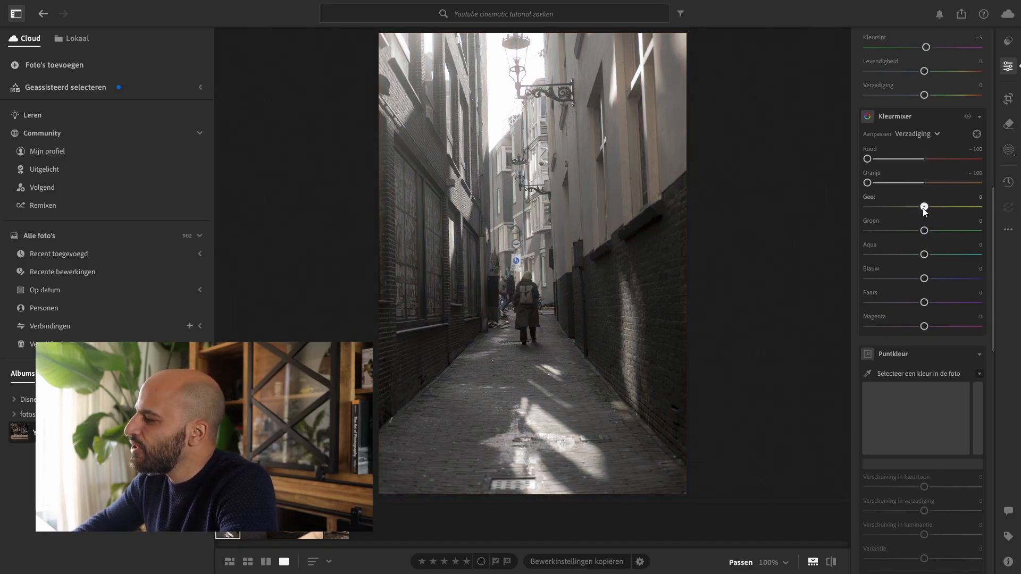
{"action": "left_click_drag", "start_coordinate": [924, 207], "coordinate": [833, 212]}
{"action": "left_click_drag", "start_coordinate": [924, 230], "coordinate": [847, 240]}
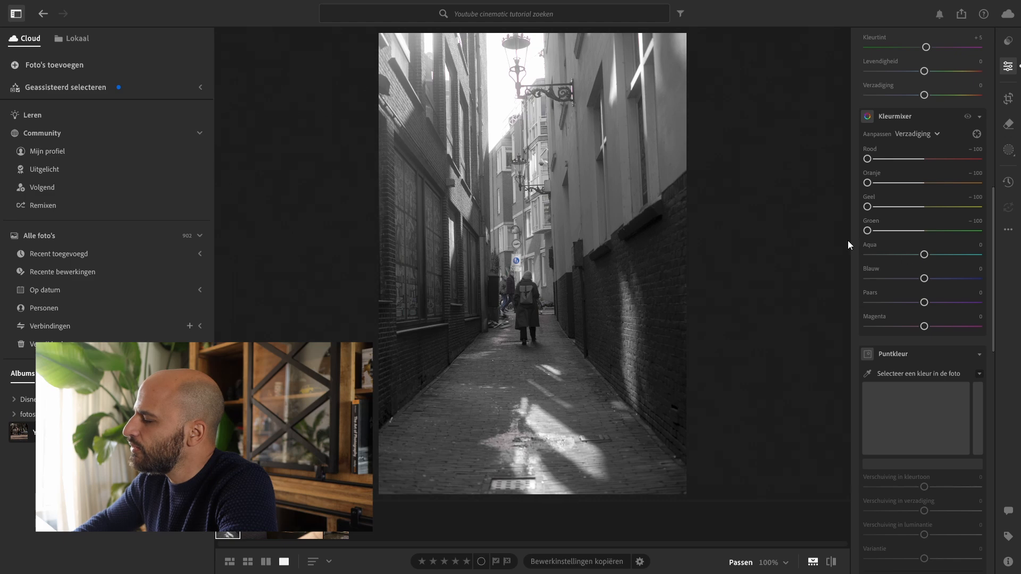
{"action": "left_click_drag", "start_coordinate": [924, 254], "coordinate": [833, 268]}
{"action": "left_click_drag", "start_coordinate": [924, 278], "coordinate": [851, 285]}
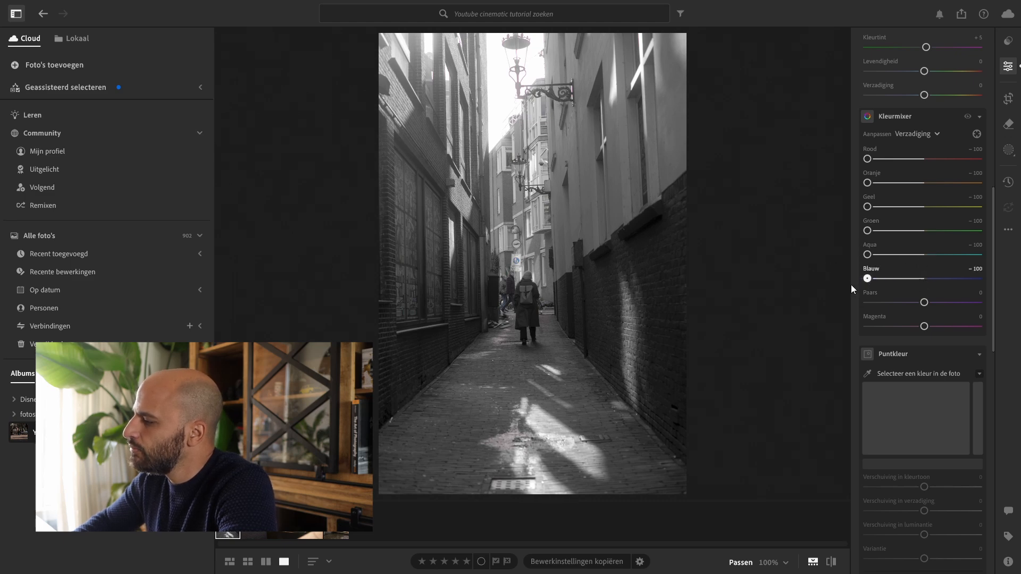
{"action": "left_click_drag", "start_coordinate": [925, 304], "coordinate": [852, 323]}
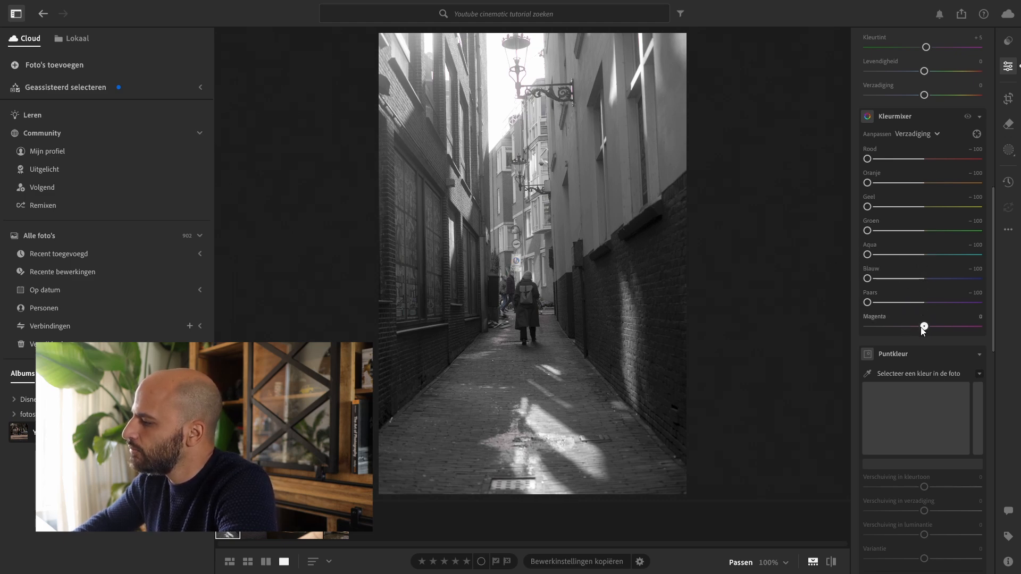
{"action": "left_click_drag", "start_coordinate": [922, 327], "coordinate": [847, 343]}
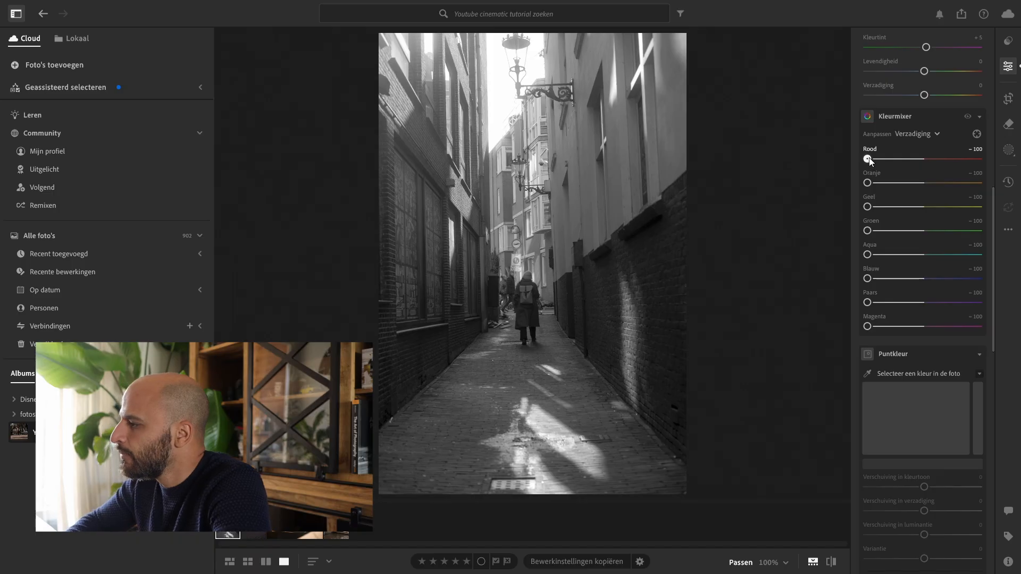
Raise the Kleurmixer saturation of Rood to -40 and Oranje to -50
{"action": "mouse_move", "coordinate": [869, 160]}
{"action": "left_mouse_down"}
{"action": "mouse_move", "coordinate": [923, 160]}
{"action": "mouse_move", "coordinate": [868, 160]}
{"action": "left_mouse_up"}
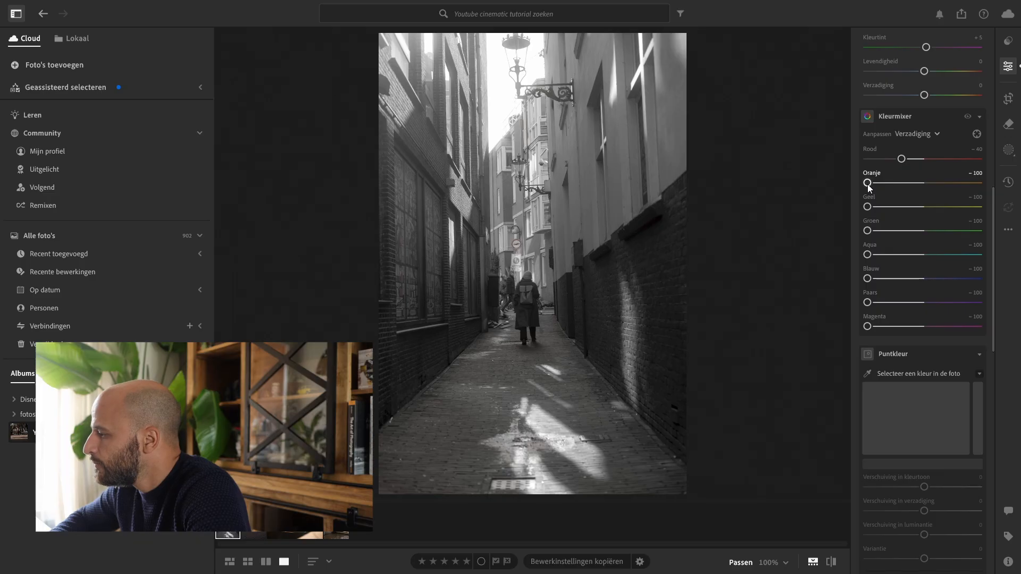
{"action": "left_click_drag", "start_coordinate": [868, 184], "coordinate": [888, 184]}
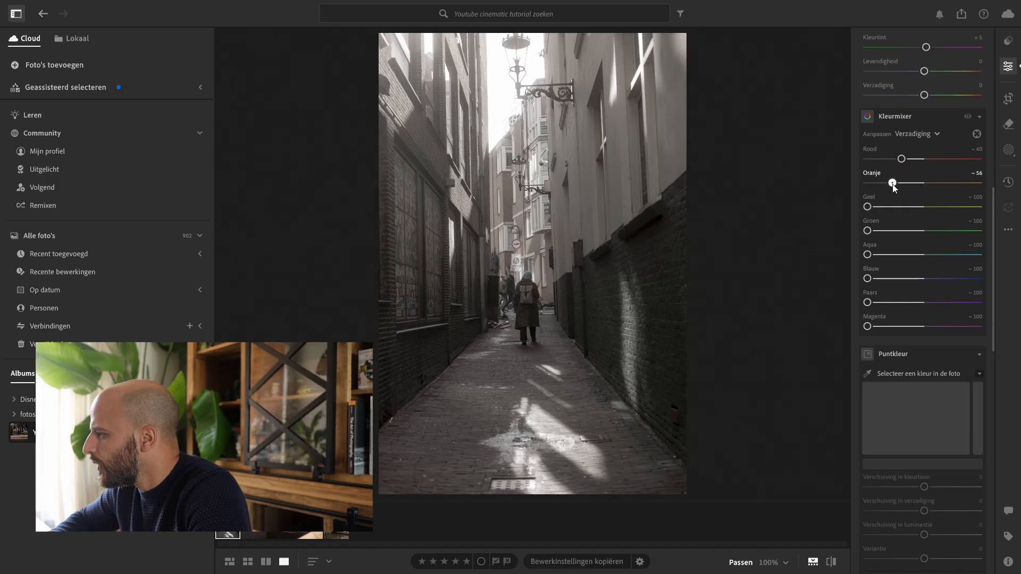
{"action": "left_click_drag", "start_coordinate": [894, 187], "coordinate": [897, 187]}
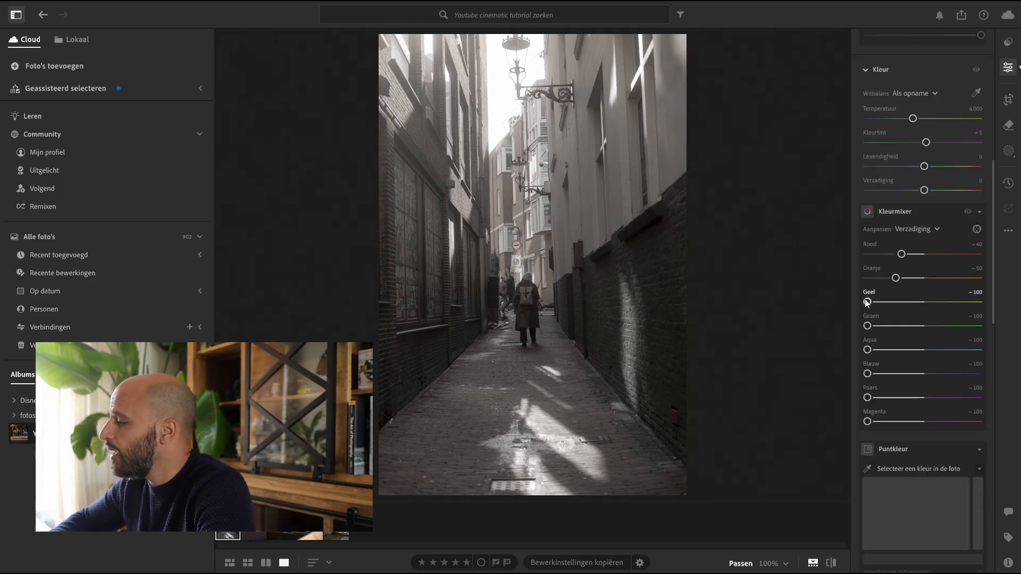
Set the Kleurmixer saturation of Geel to +20, Groen to -50 and Aqua to +30, and raise that of Blauw
{"action": "left_click_drag", "start_coordinate": [867, 303], "coordinate": [984, 310]}
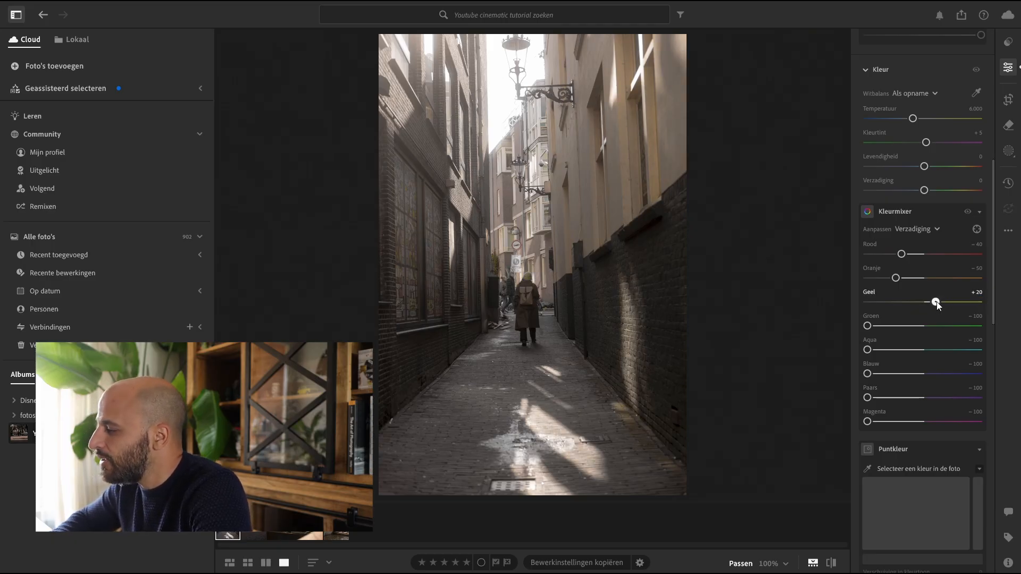
{"action": "left_click_drag", "start_coordinate": [937, 304], "coordinate": [938, 305]}
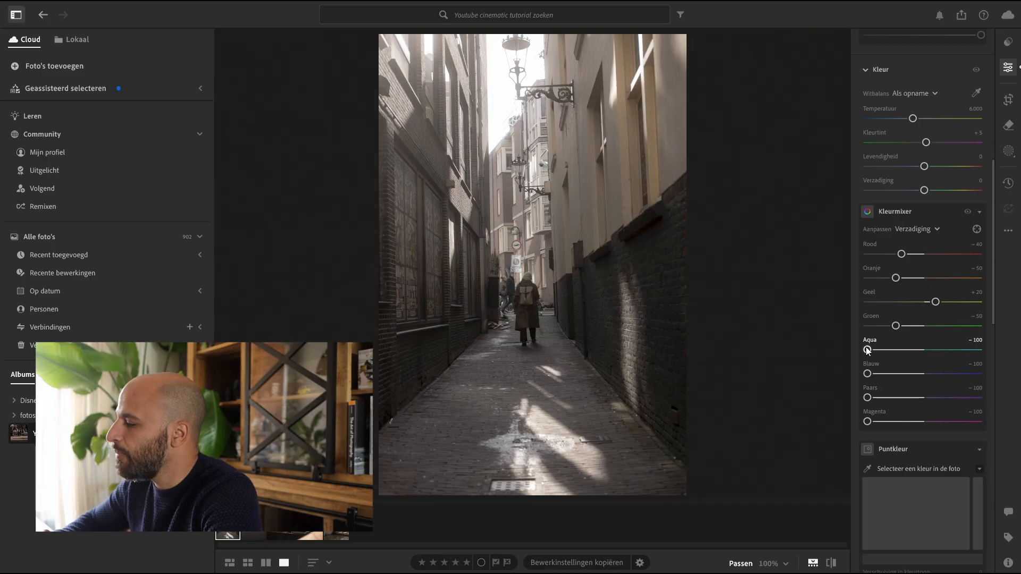
{"action": "left_click_drag", "start_coordinate": [866, 348], "coordinate": [921, 352]}
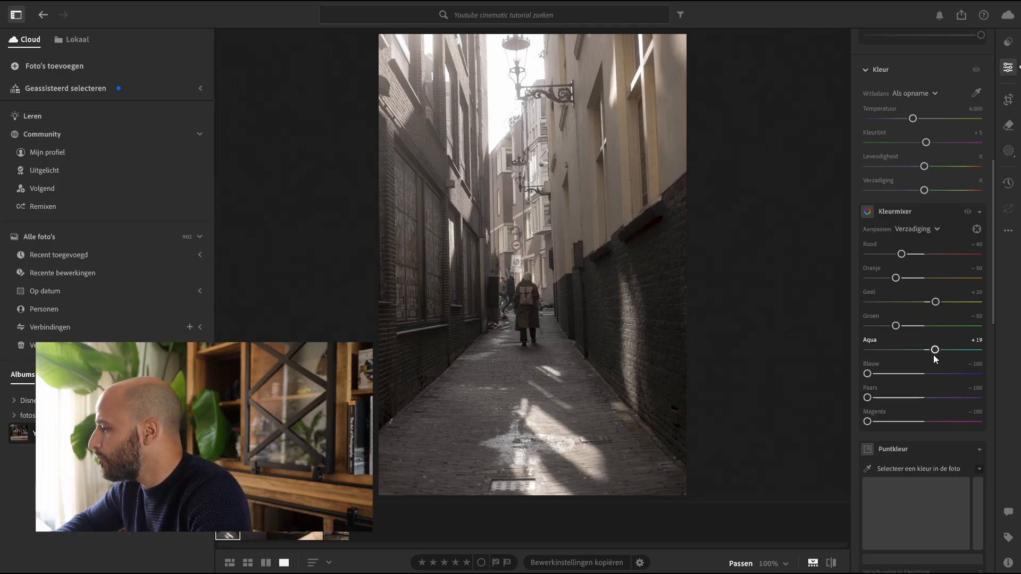
{"action": "left_click_drag", "start_coordinate": [935, 350], "coordinate": [941, 351]}
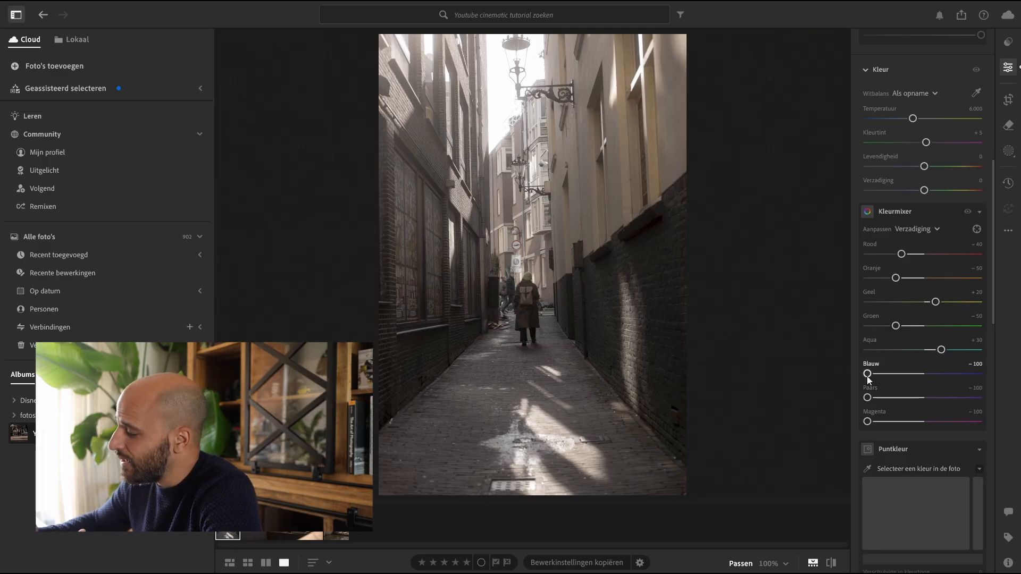
{"action": "left_click_drag", "start_coordinate": [868, 377], "coordinate": [923, 381]}
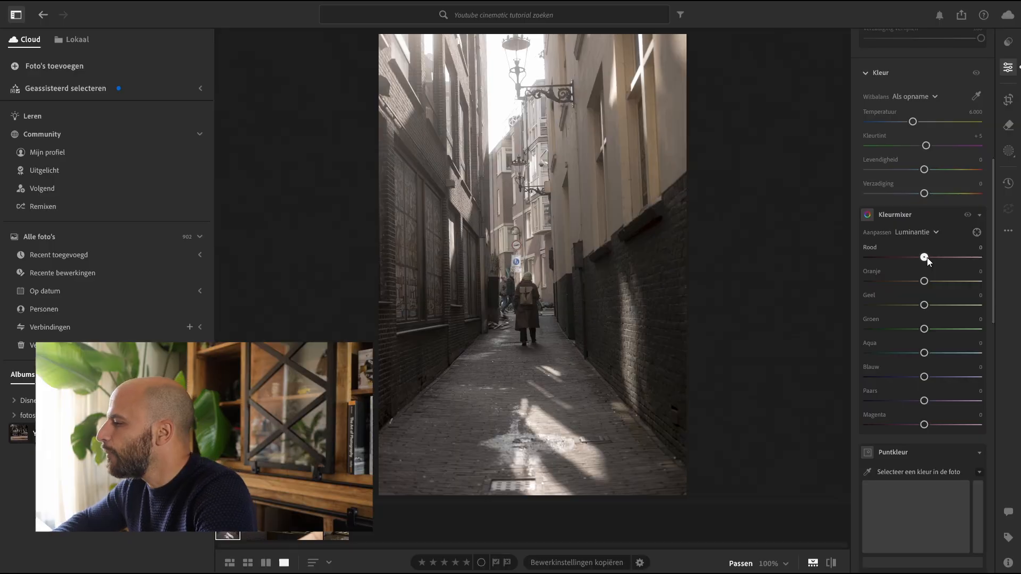
Set the Kleurmixer Luminantie of Rood and Oranje to +40, Geel to +42, Groen to -30 and Aqua to -20
{"action": "left_click_drag", "start_coordinate": [927, 258], "coordinate": [948, 285]}
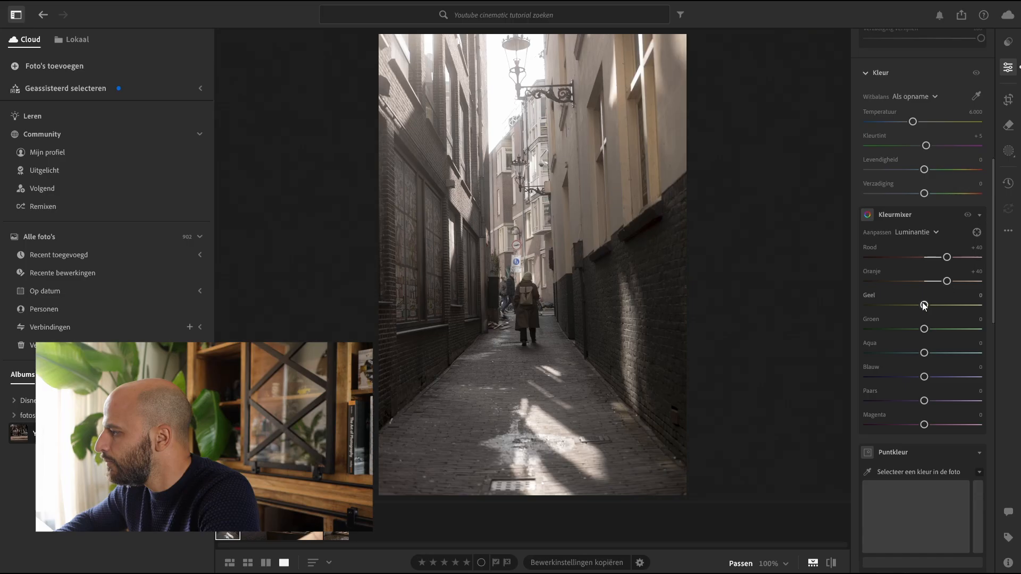
{"action": "left_click_drag", "start_coordinate": [924, 305], "coordinate": [948, 306]}
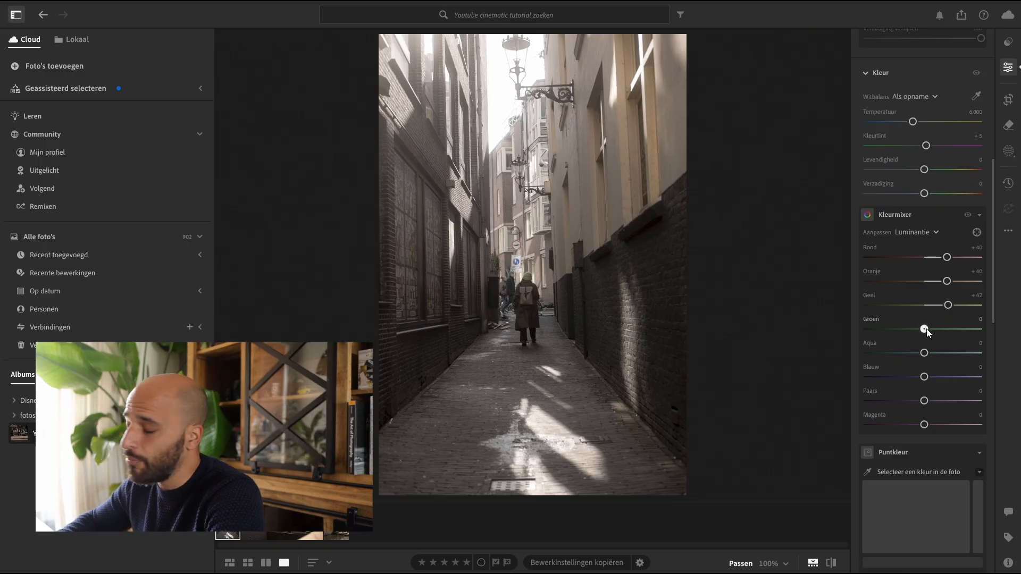
{"action": "left_click_drag", "start_coordinate": [925, 329], "coordinate": [911, 340]}
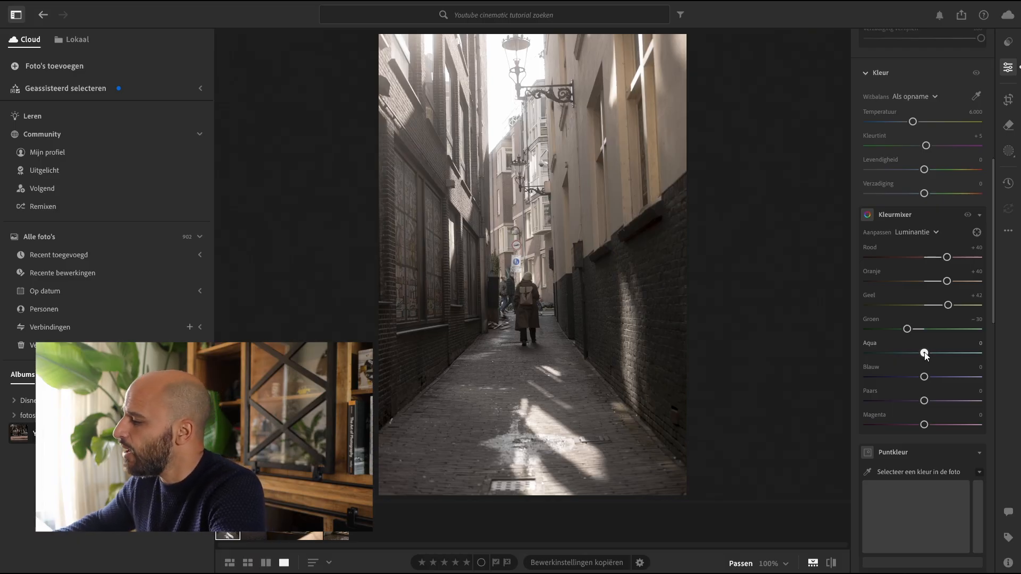
{"action": "left_click_drag", "start_coordinate": [924, 352], "coordinate": [914, 355]}
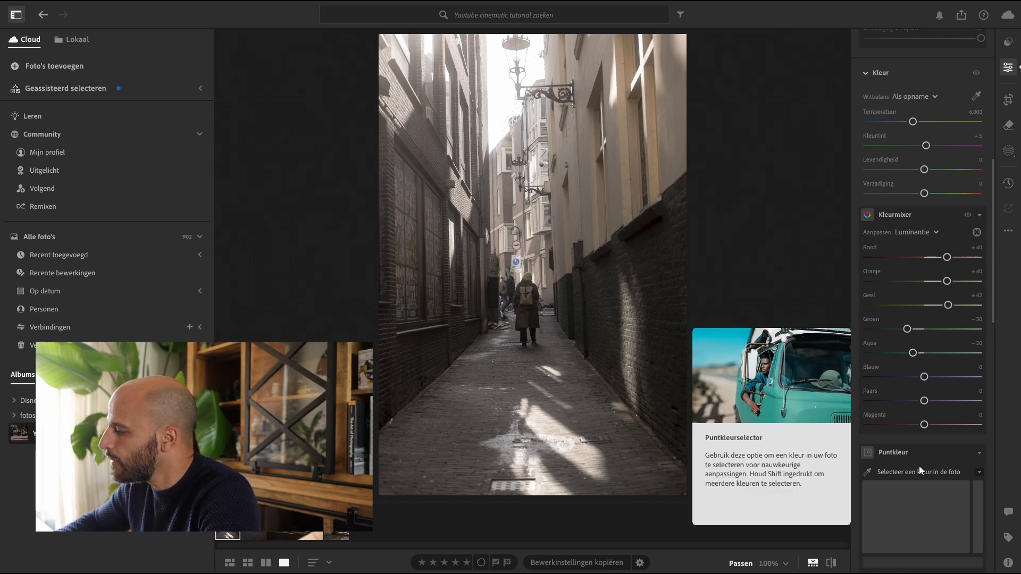
Tint the Schaduwen teal in Kleurverlopen toepassen, with Kleurtoon about 172 and Verzadiging about 20
{"action": "left_click", "coordinate": [932, 230]}
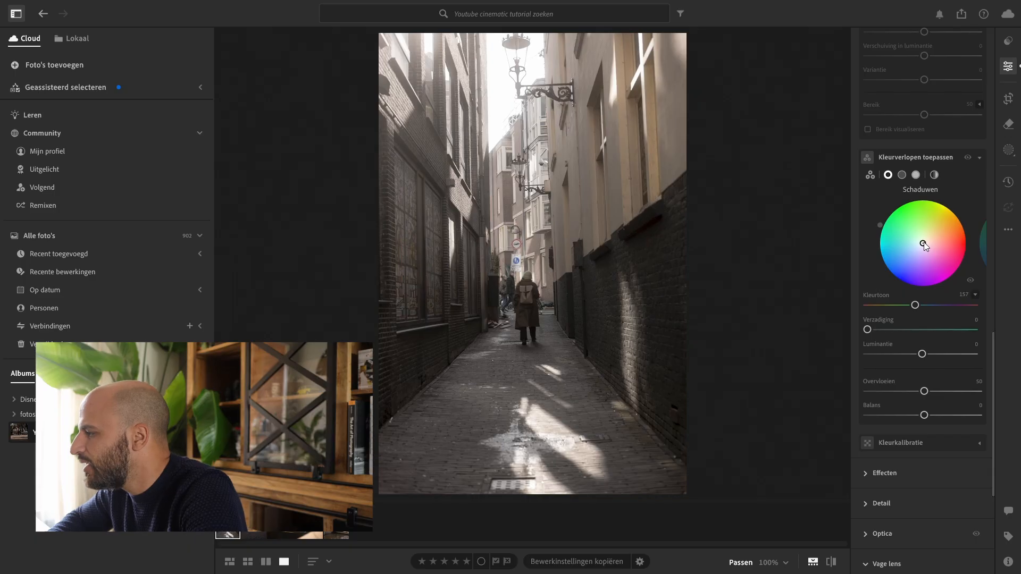
{"action": "left_click_drag", "start_coordinate": [925, 243], "coordinate": [913, 242]}
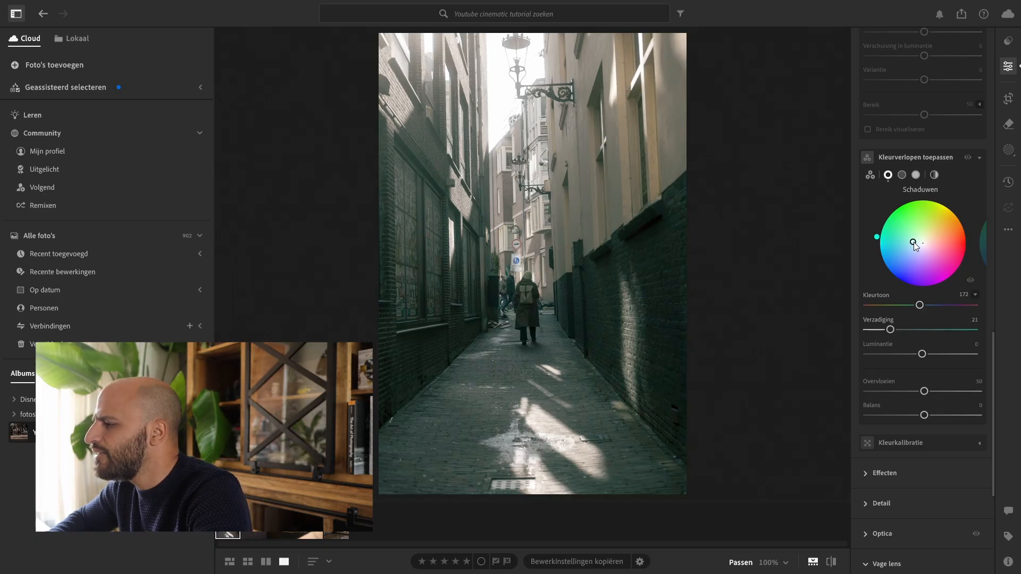
{"action": "left_click_drag", "start_coordinate": [913, 243], "coordinate": [915, 243]}
Tint the Middentonen orange in Kleurverlopen toepassen, with Kleurtoon 32 and Verzadiging 48
{"action": "left_click", "coordinate": [902, 175]}
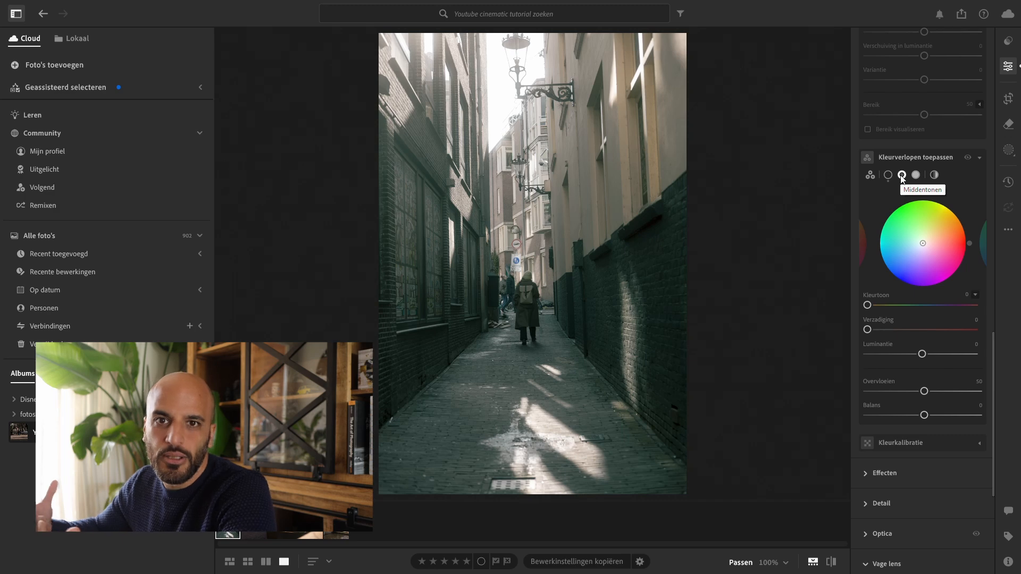
{"action": "left_click", "coordinate": [903, 177]}
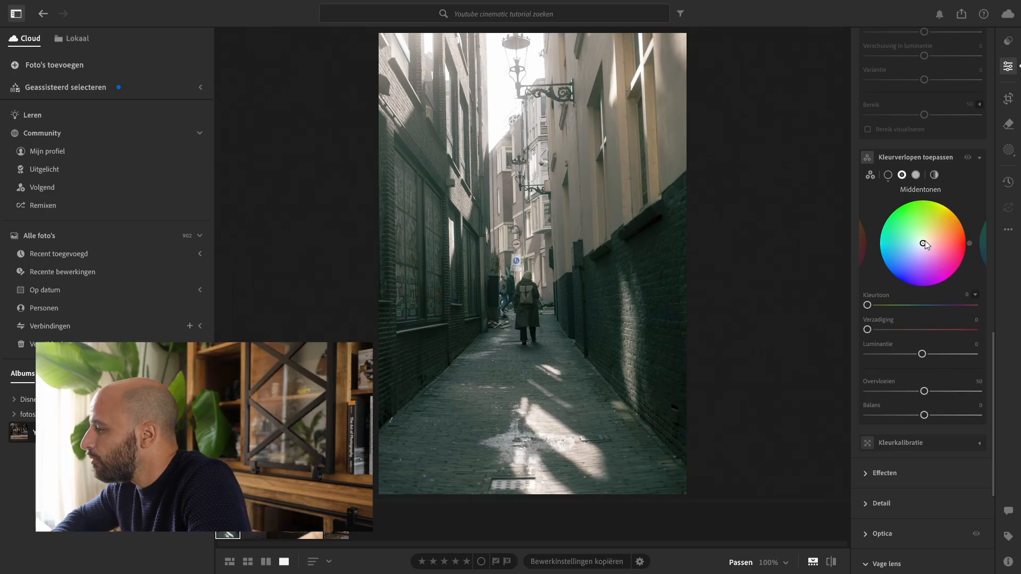
{"action": "left_click_drag", "start_coordinate": [925, 241], "coordinate": [936, 236]}
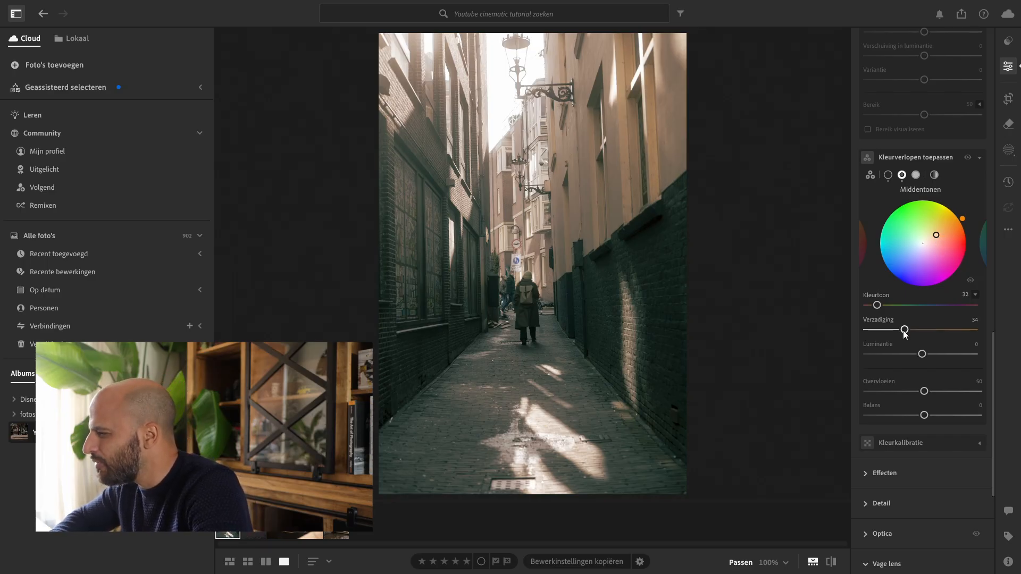
{"action": "left_click_drag", "start_coordinate": [904, 334], "coordinate": [923, 335]}
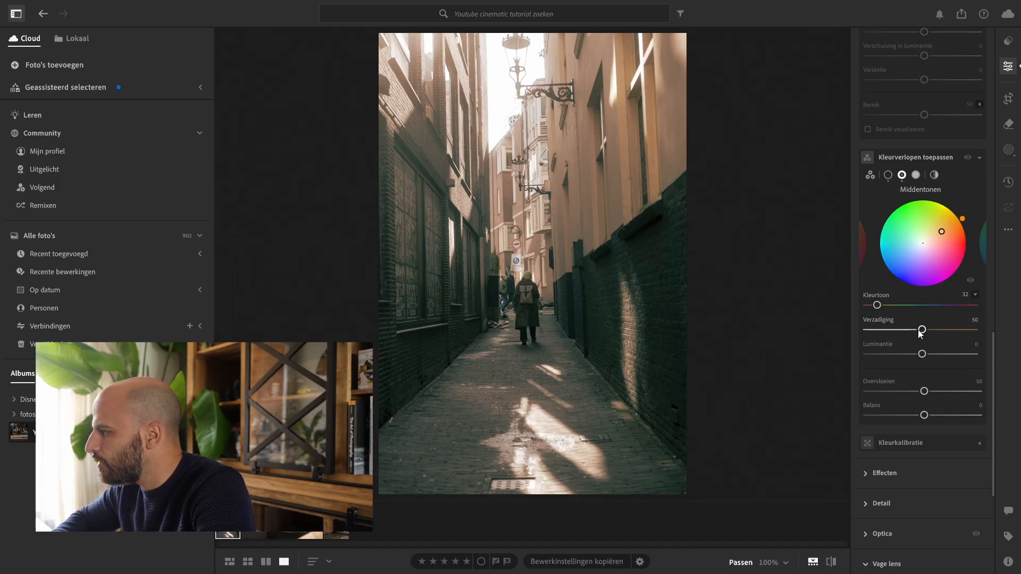
{"action": "left_click_drag", "start_coordinate": [922, 329], "coordinate": [919, 329]}
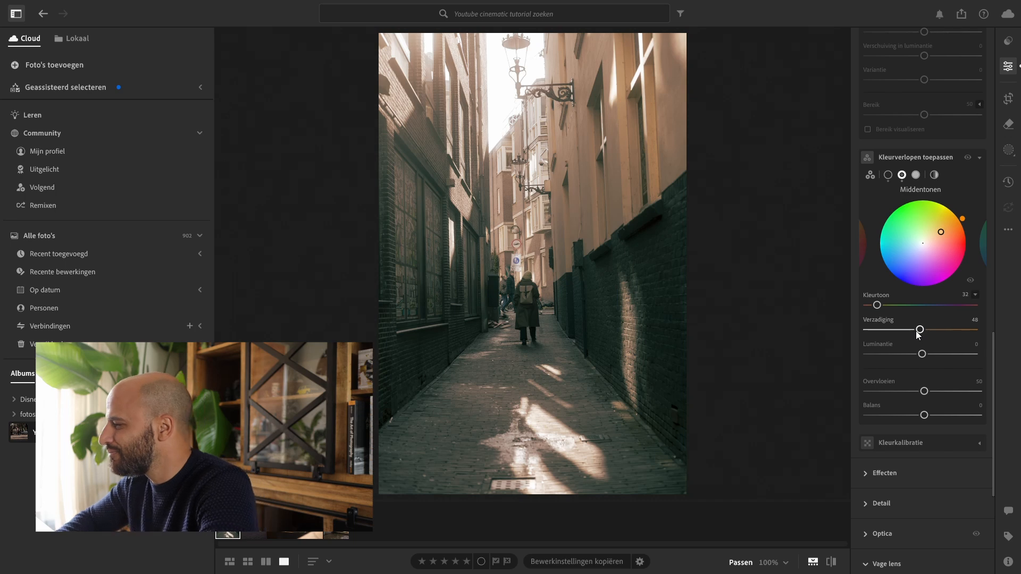
Give the Hooglicht a warm yellow tint in Kleurverlopen toepassen and raise its Luminantie slightly
{"action": "left_click", "coordinate": [916, 175]}
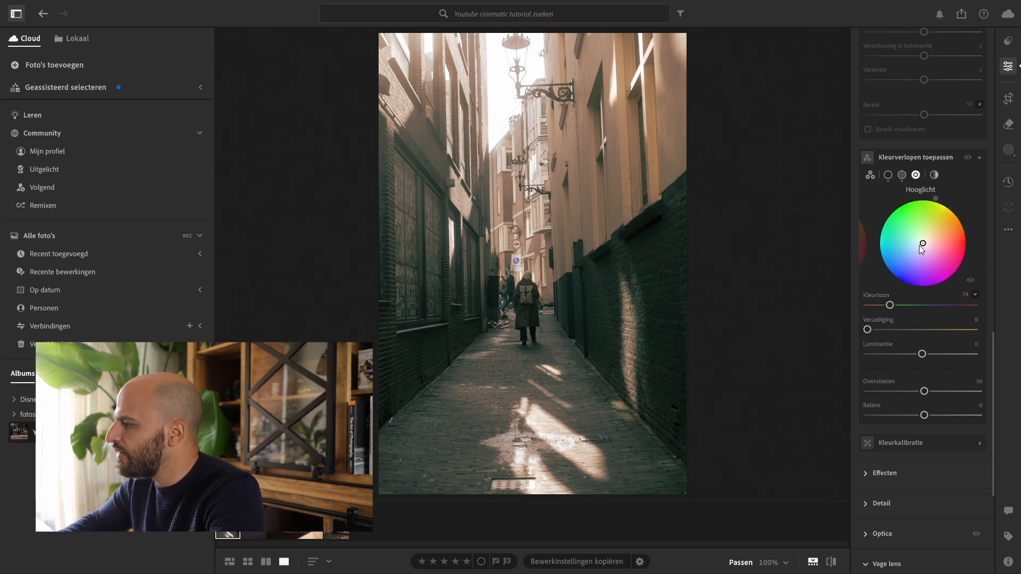
{"action": "left_click_drag", "start_coordinate": [924, 242], "coordinate": [927, 233]}
{"action": "left_click_drag", "start_coordinate": [894, 330], "coordinate": [938, 354]}
{"action": "left_click_drag", "start_coordinate": [941, 356], "coordinate": [938, 358]}
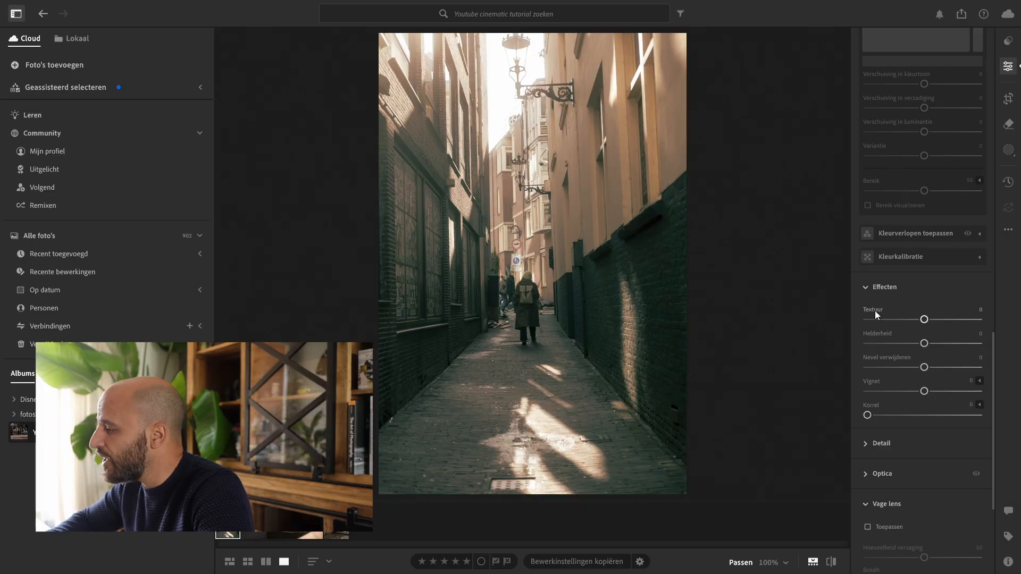
In the Effecten settings, set Helderheid to +40 and Nevel verwijderen to +12
{"action": "mouse_move", "coordinate": [876, 337]}
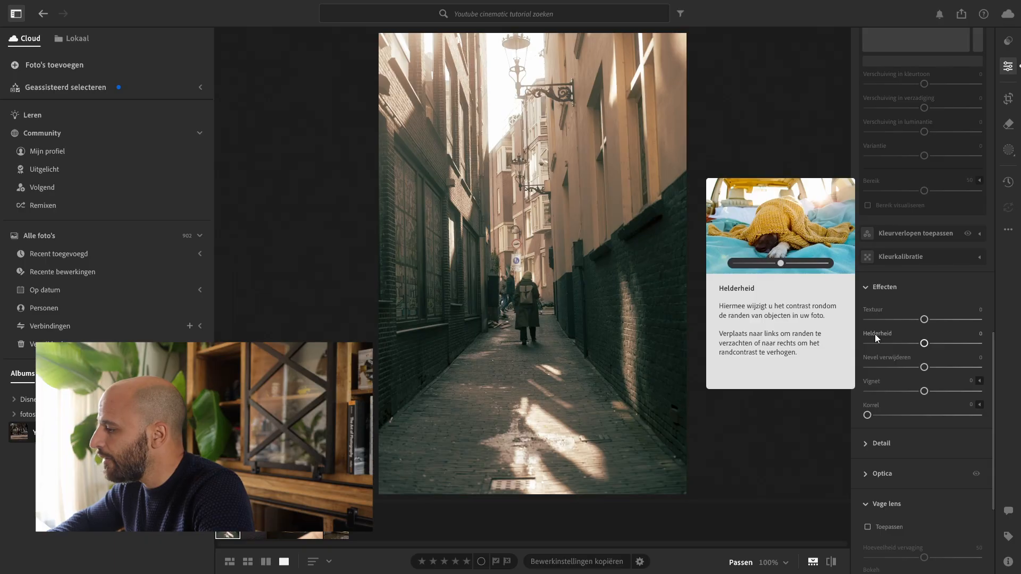
{"action": "mouse_move", "coordinate": [875, 378]}
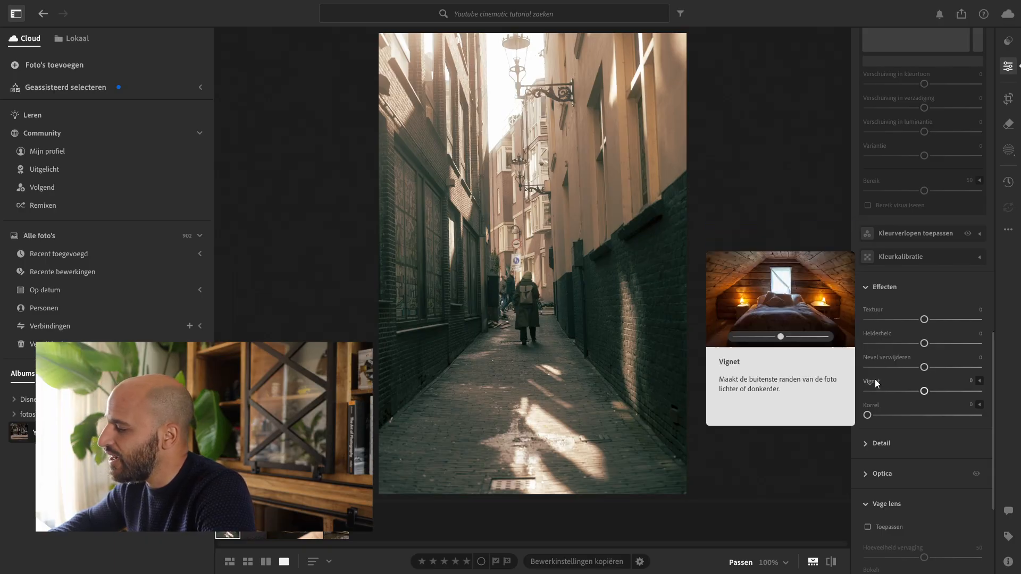
{"action": "mouse_move", "coordinate": [871, 411]}
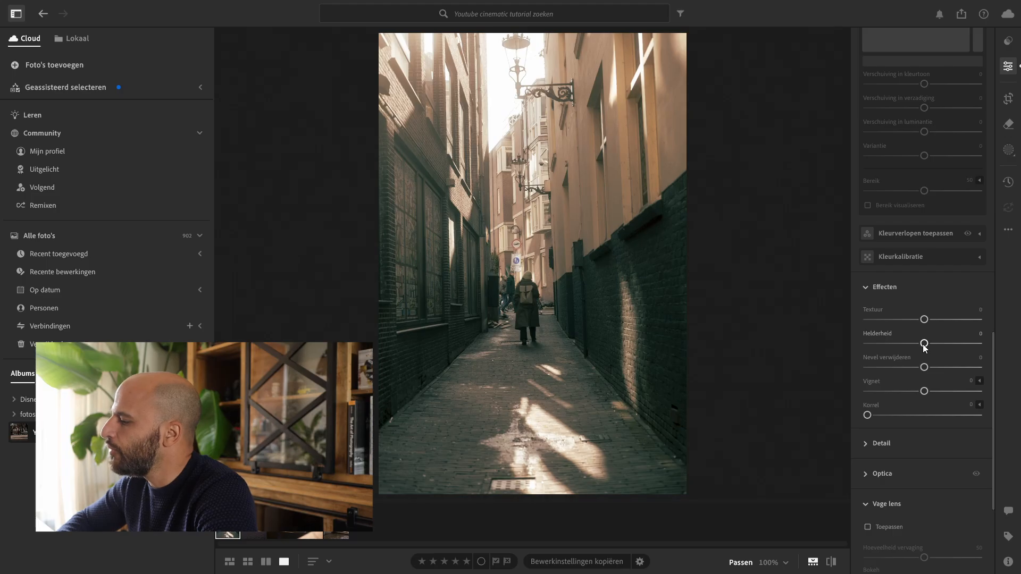
{"action": "left_click_drag", "start_coordinate": [925, 344], "coordinate": [950, 346]}
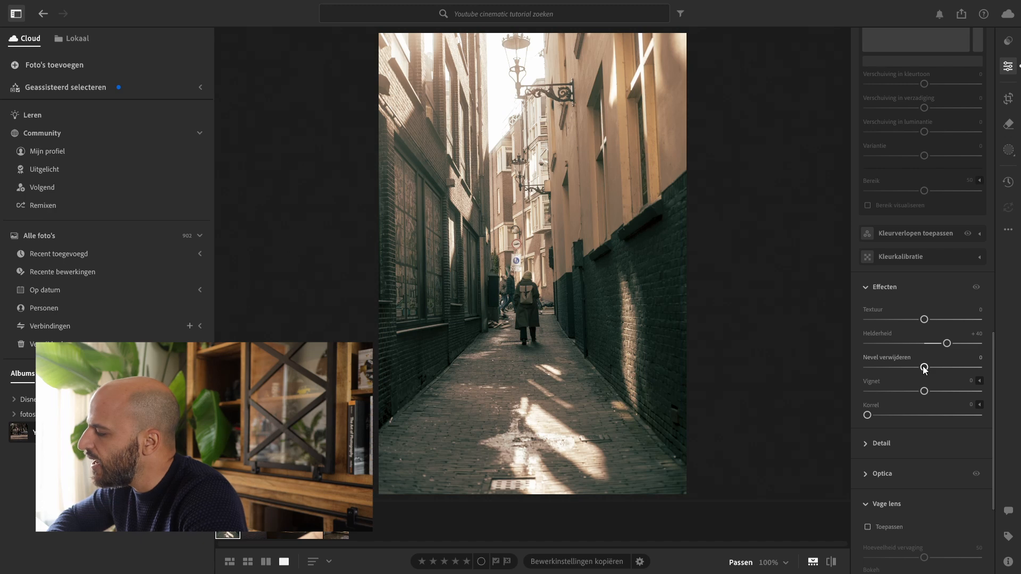
{"action": "mouse_move", "coordinate": [924, 367]}
{"action": "left_mouse_down"}
{"action": "mouse_move", "coordinate": [906, 372]}
{"action": "mouse_move", "coordinate": [941, 370]}
{"action": "mouse_move", "coordinate": [919, 372]}
{"action": "mouse_move", "coordinate": [930, 371]}
{"action": "left_mouse_up"}
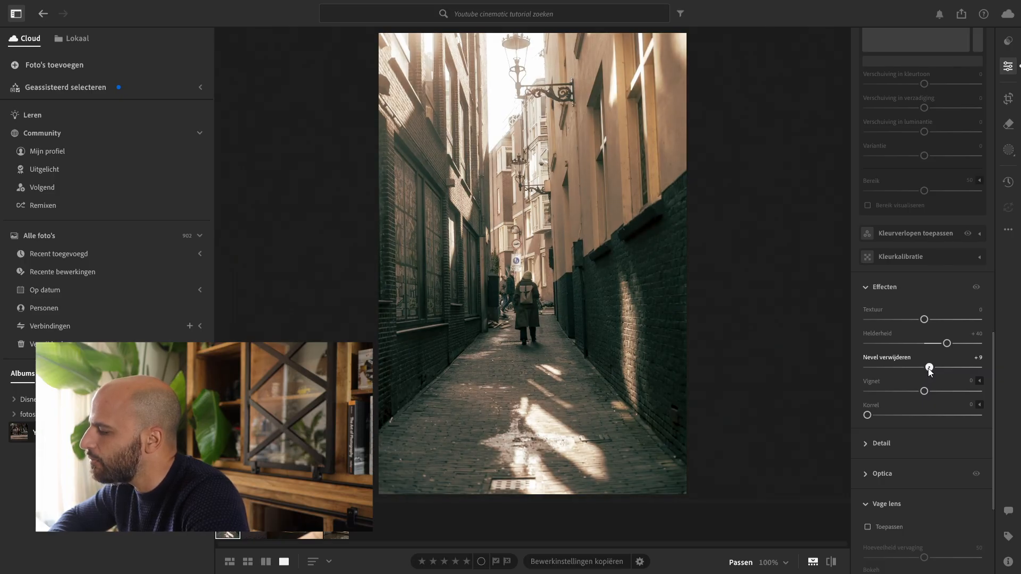
{"action": "left_click_drag", "start_coordinate": [930, 371], "coordinate": [931, 372]}
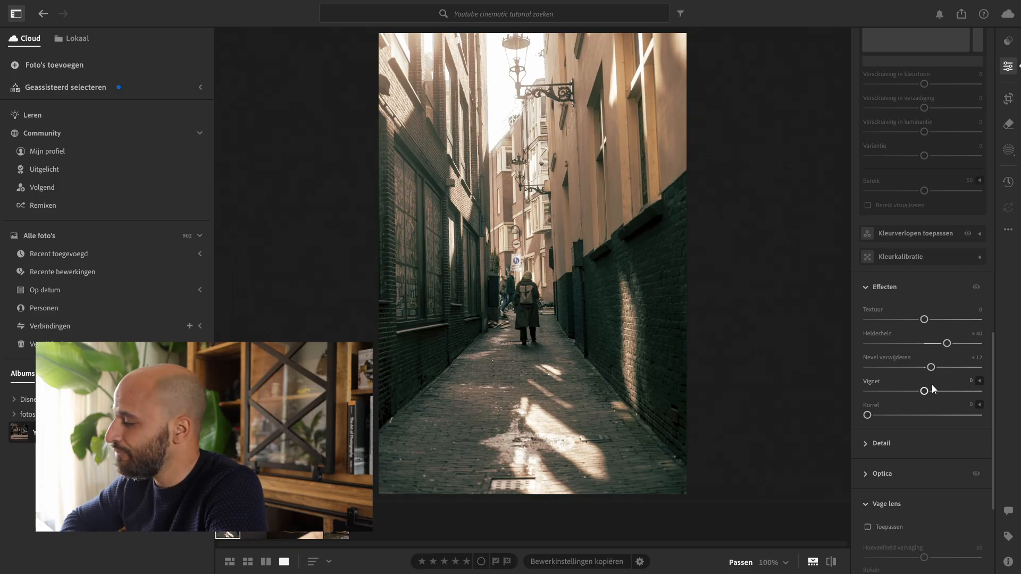
Add three control points to the main Curve, where the diagonal crosses the quarter, half and three-quarter grid lines
{"action": "scroll", "coordinate": [932, 385], "scroll_direction": "up", "scroll_amount": 10}
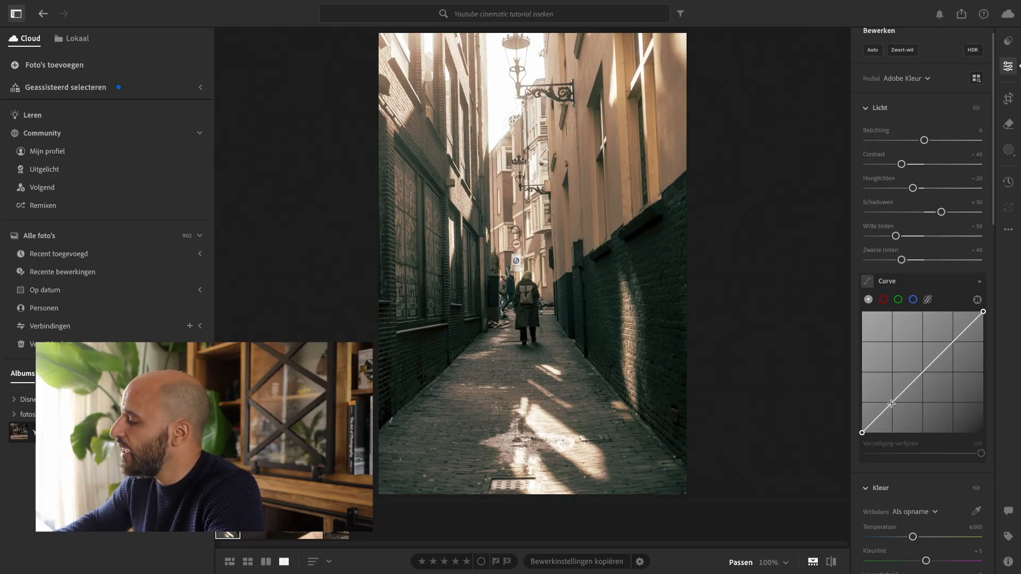
{"action": "left_click", "coordinate": [892, 404]}
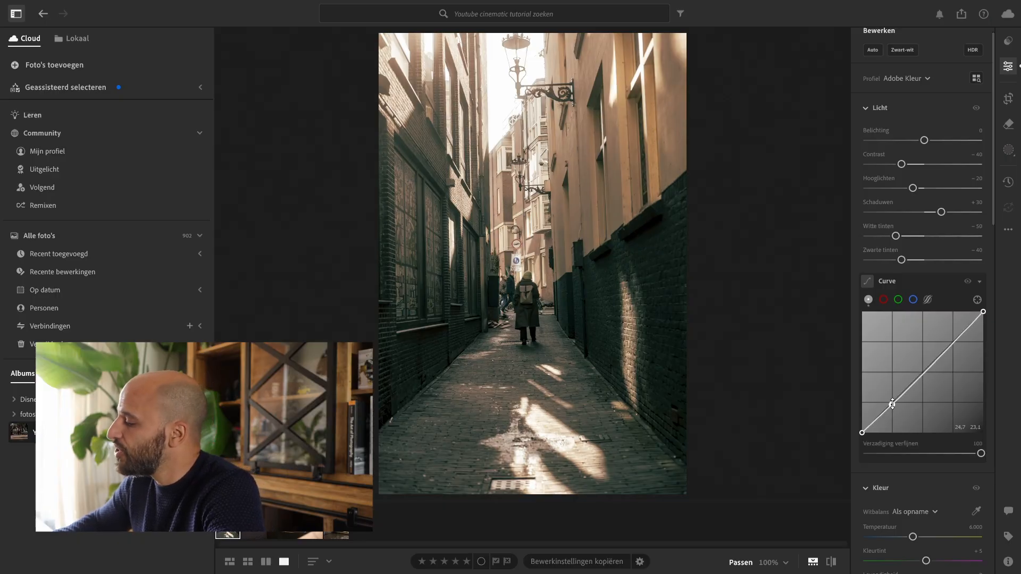
{"action": "left_click", "coordinate": [922, 373]}
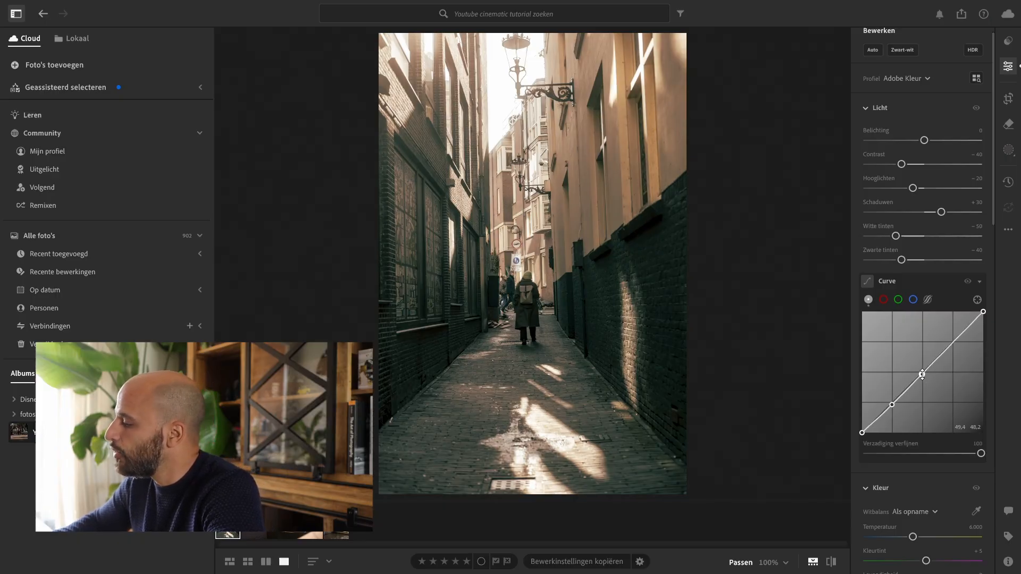
{"action": "left_click", "coordinate": [952, 342]}
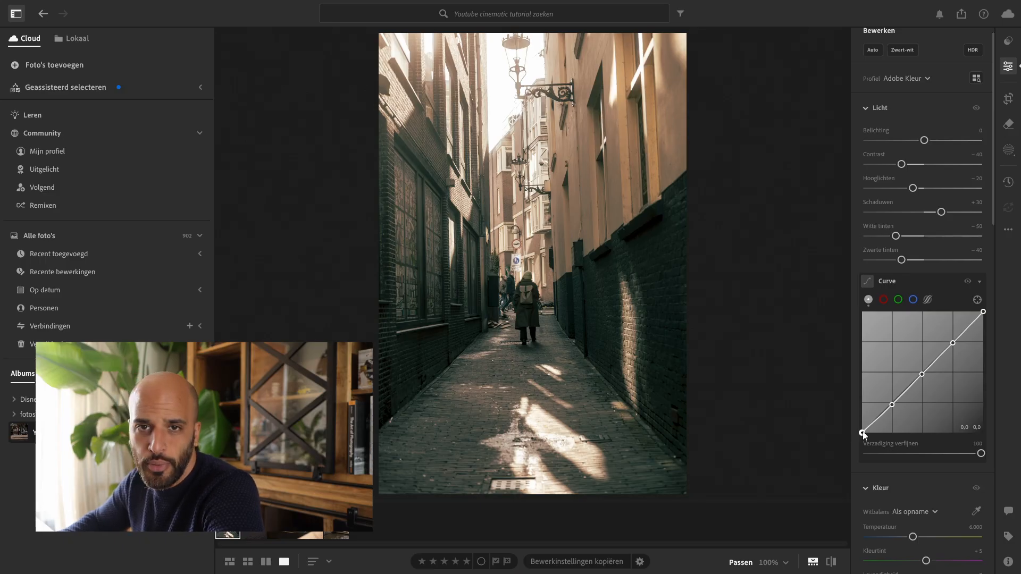
Shape the main Curve into a faded look by lifting the black point, lowering the shadow point and raising the midtone point slightly
{"action": "left_click_drag", "start_coordinate": [862, 433], "coordinate": [860, 421]}
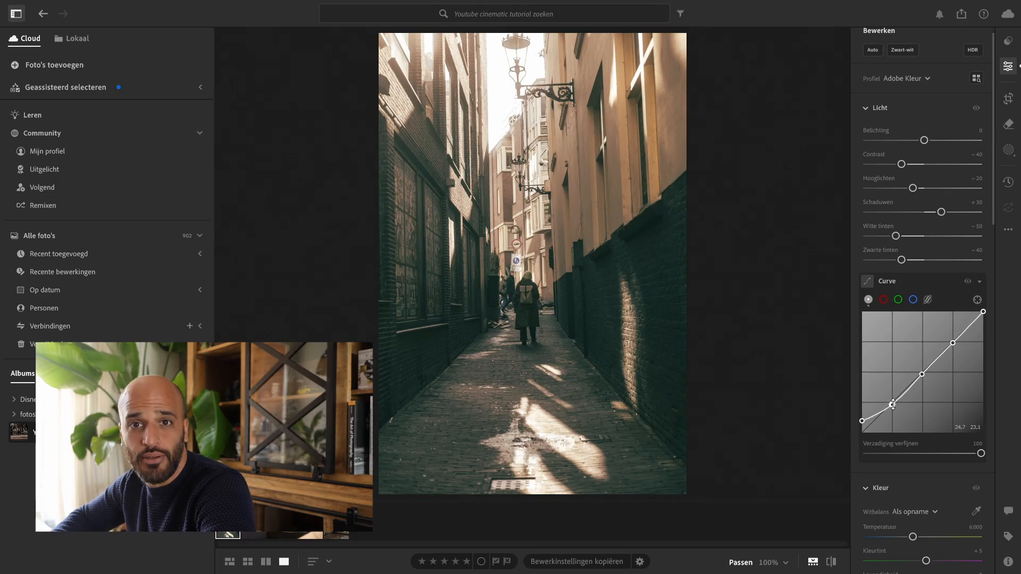
{"action": "left_click_drag", "start_coordinate": [892, 405], "coordinate": [892, 408]}
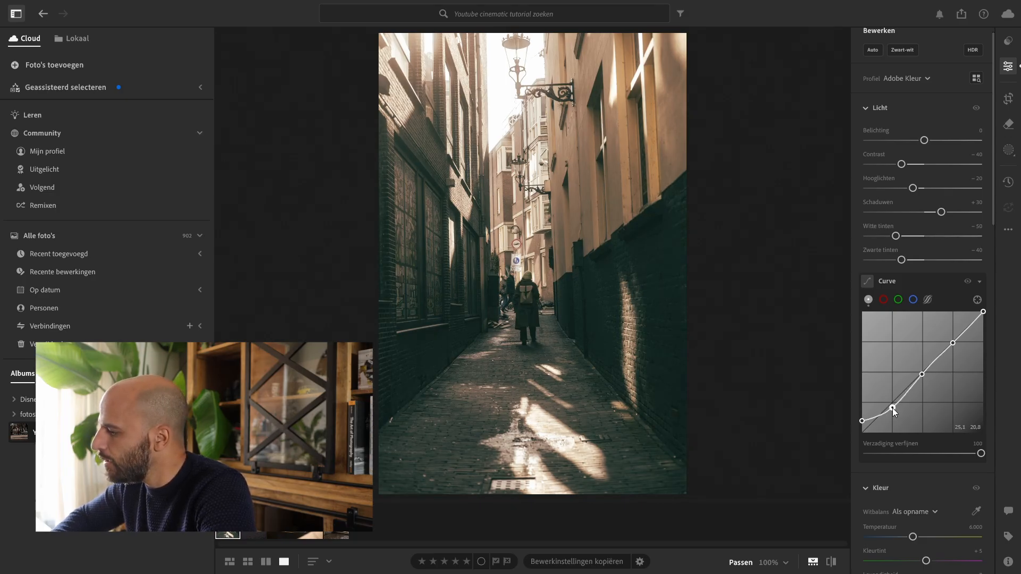
{"action": "left_click_drag", "start_coordinate": [922, 374], "coordinate": [921, 373]}
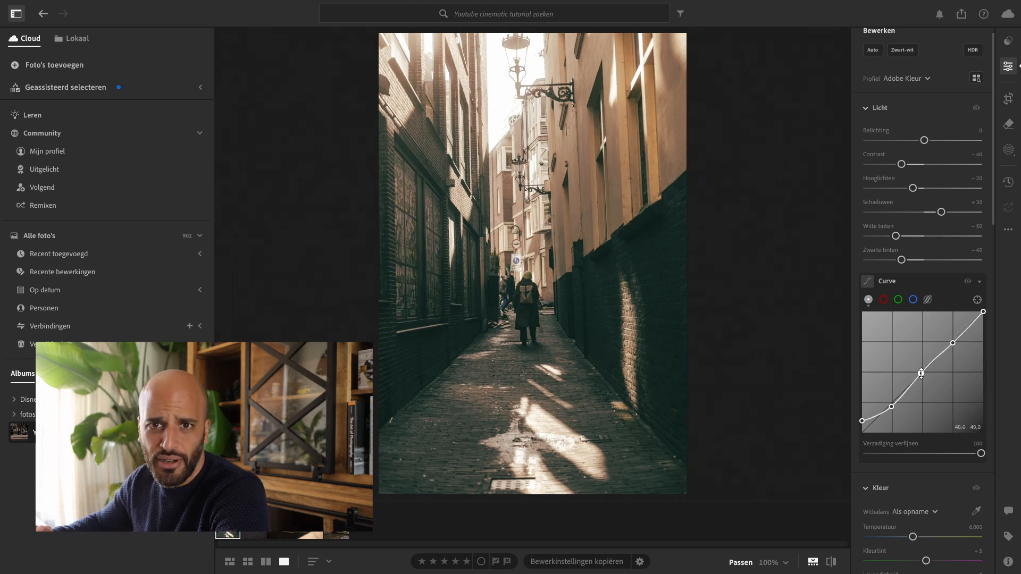
{"action": "left_click_drag", "start_coordinate": [921, 373], "coordinate": [921, 369]}
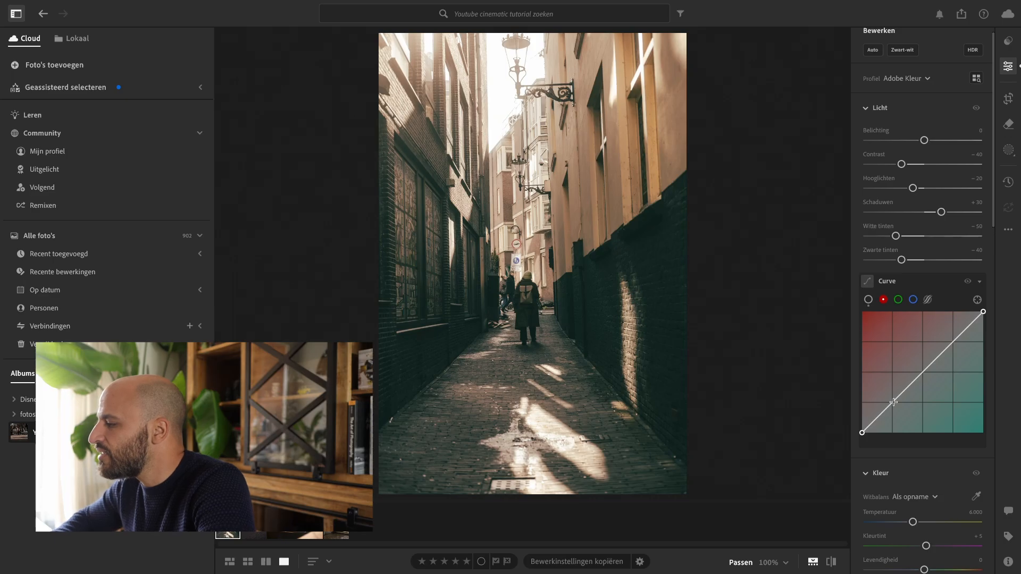
Add shadow, midtone and highlight control points along the diagonal of the red channel curve
{"action": "left_click", "coordinate": [894, 404]}
{"action": "left_click", "coordinate": [925, 374]}
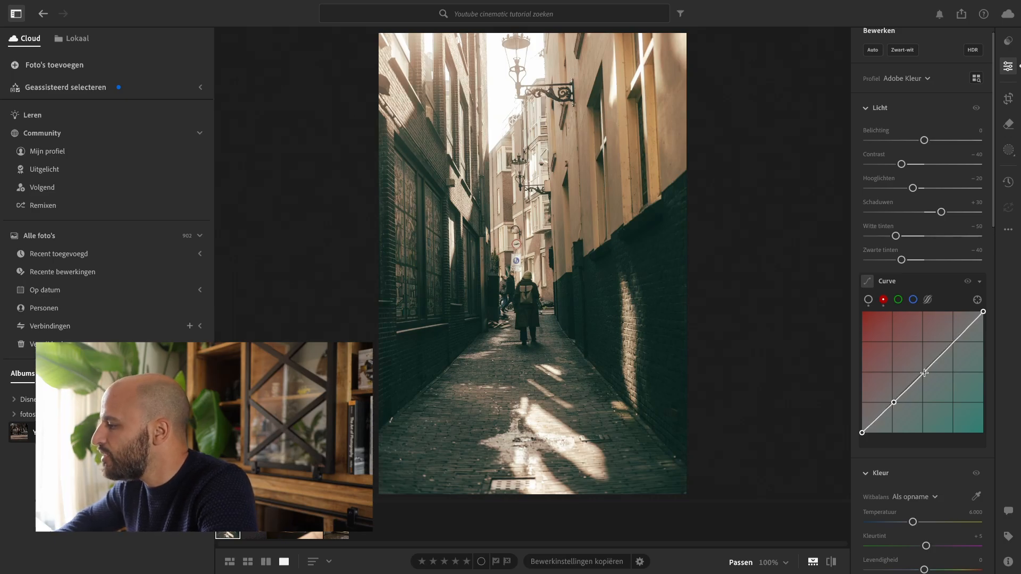
{"action": "left_click", "coordinate": [954, 342]}
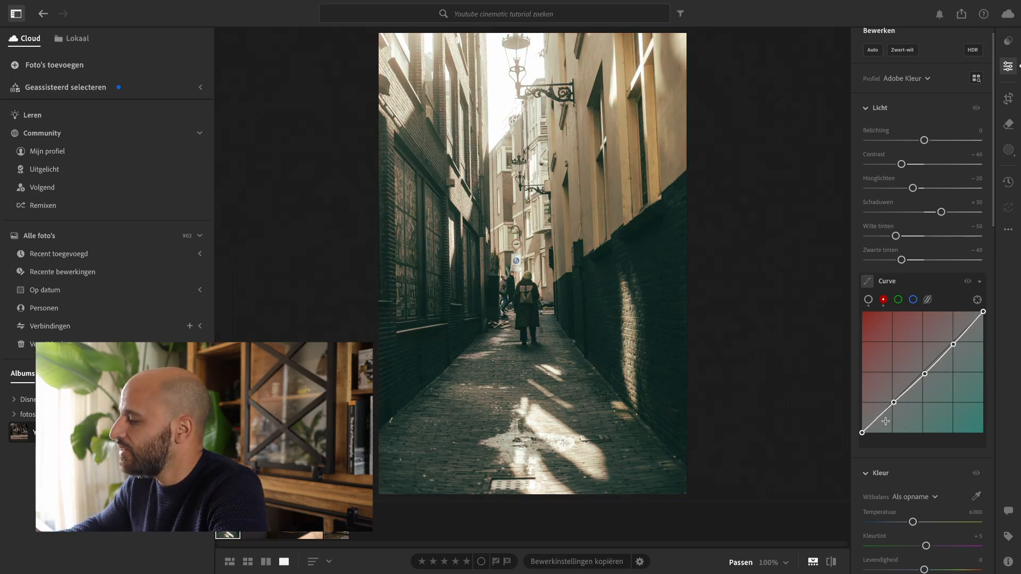
Reshape the red curve with the shadow point slightly raised, the midtone point slightly lowered and the highlight point slightly raised
{"action": "left_click_drag", "start_coordinate": [894, 403], "coordinate": [894, 404]}
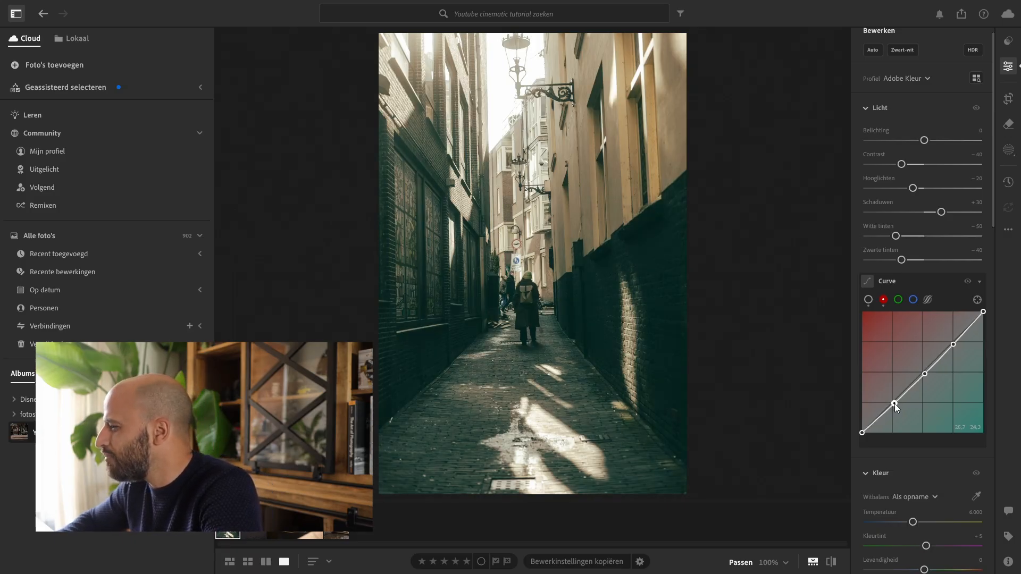
{"action": "left_click_drag", "start_coordinate": [894, 404], "coordinate": [893, 410]}
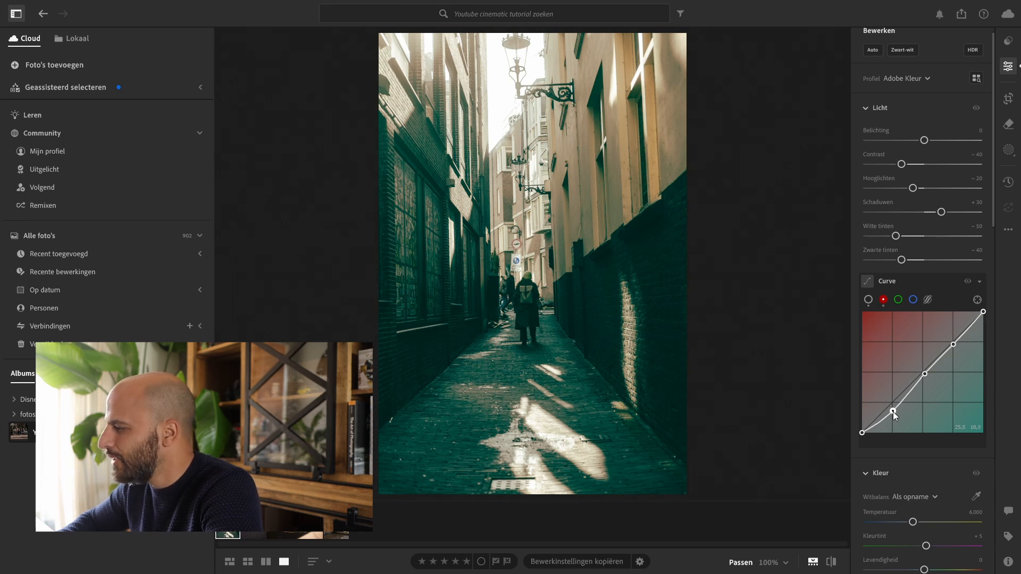
{"action": "left_click_drag", "start_coordinate": [893, 411], "coordinate": [892, 400]}
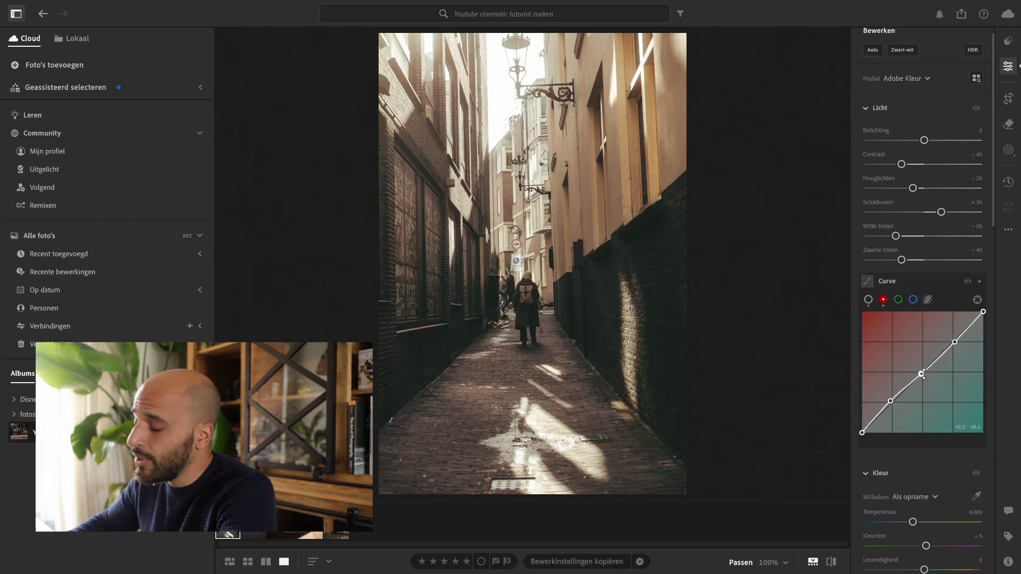
{"action": "left_click_drag", "start_coordinate": [923, 373], "coordinate": [925, 376]}
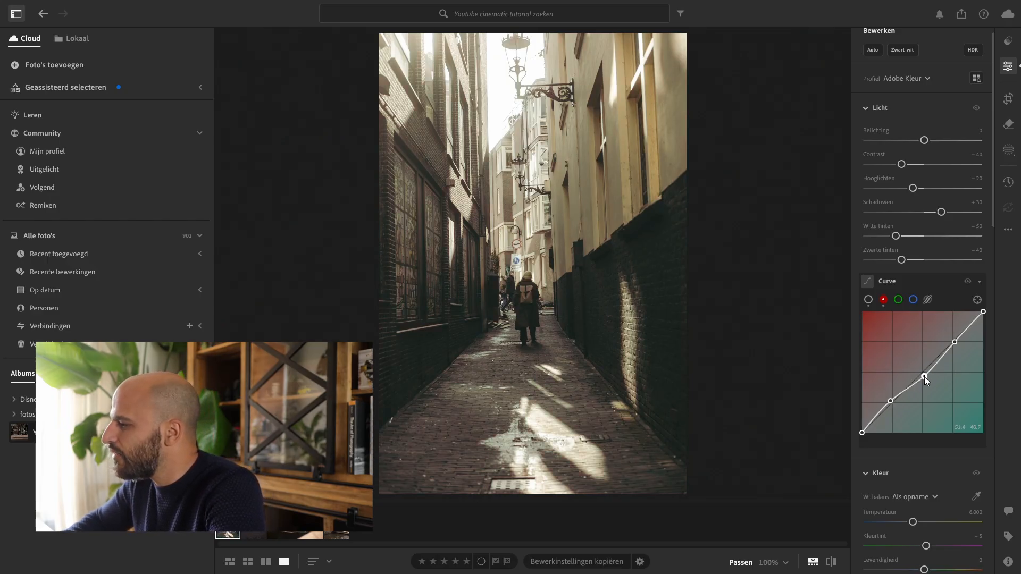
{"action": "left_click_drag", "start_coordinate": [925, 377], "coordinate": [924, 375]}
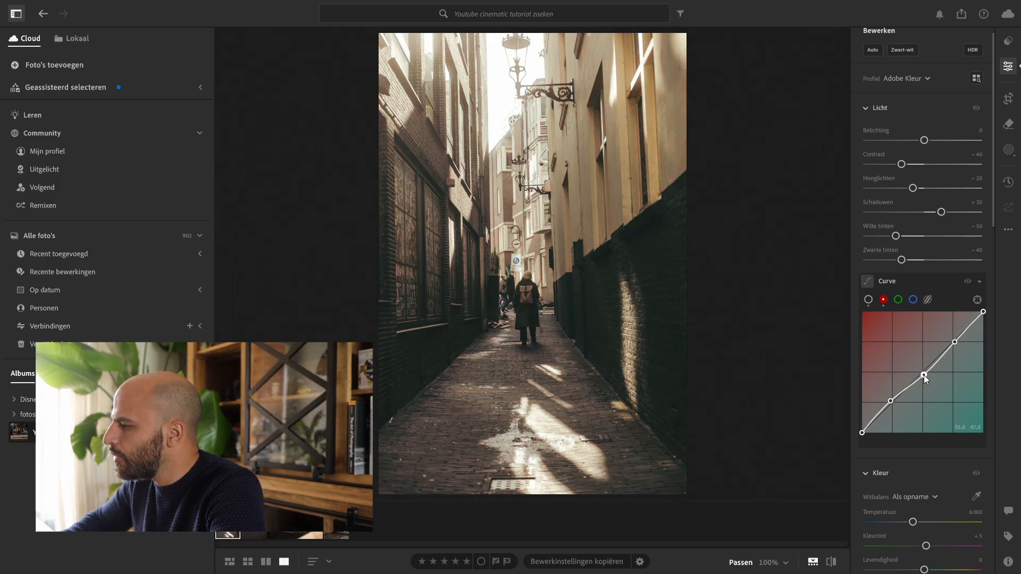
{"action": "left_click_drag", "start_coordinate": [924, 375], "coordinate": [923, 376]}
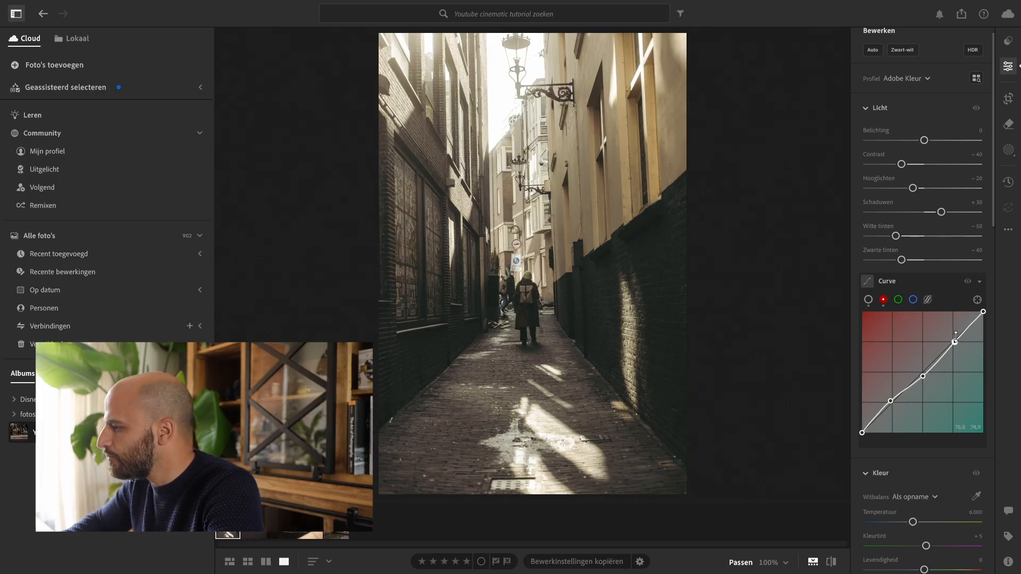
{"action": "left_click_drag", "start_coordinate": [956, 337], "coordinate": [954, 338]}
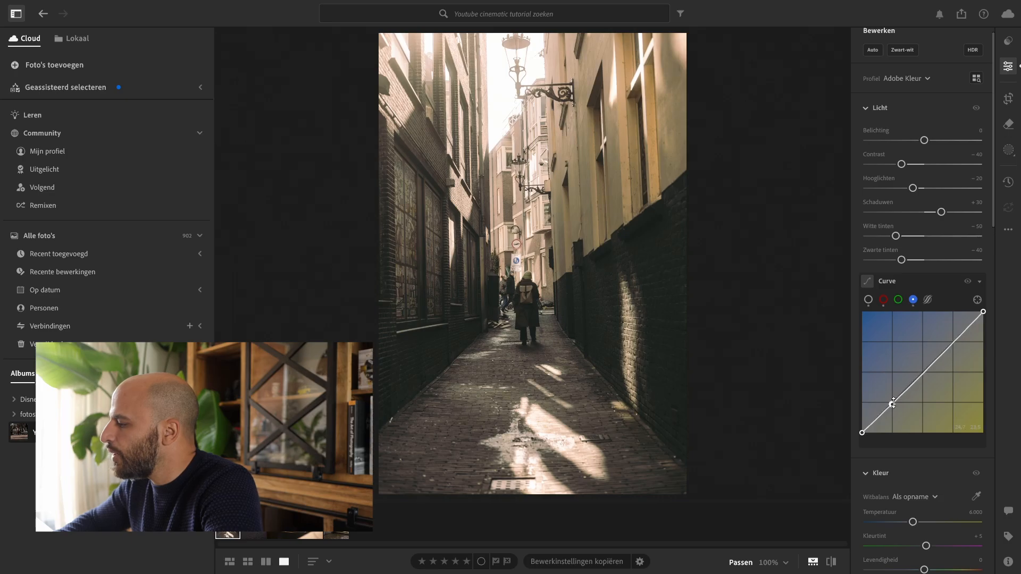
Complete the blue curve's three control points with the midtone point slightly raised, and show the original photo for comparison
{"action": "left_click", "coordinate": [922, 374]}
{"action": "left_click", "coordinate": [955, 343]}
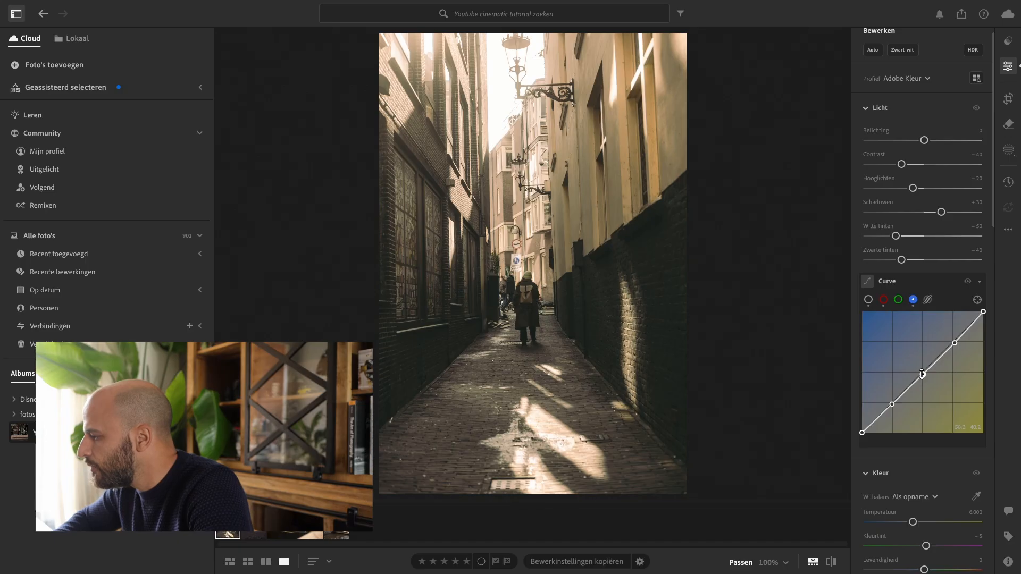
{"action": "left_click_drag", "start_coordinate": [921, 375], "coordinate": [921, 371]}
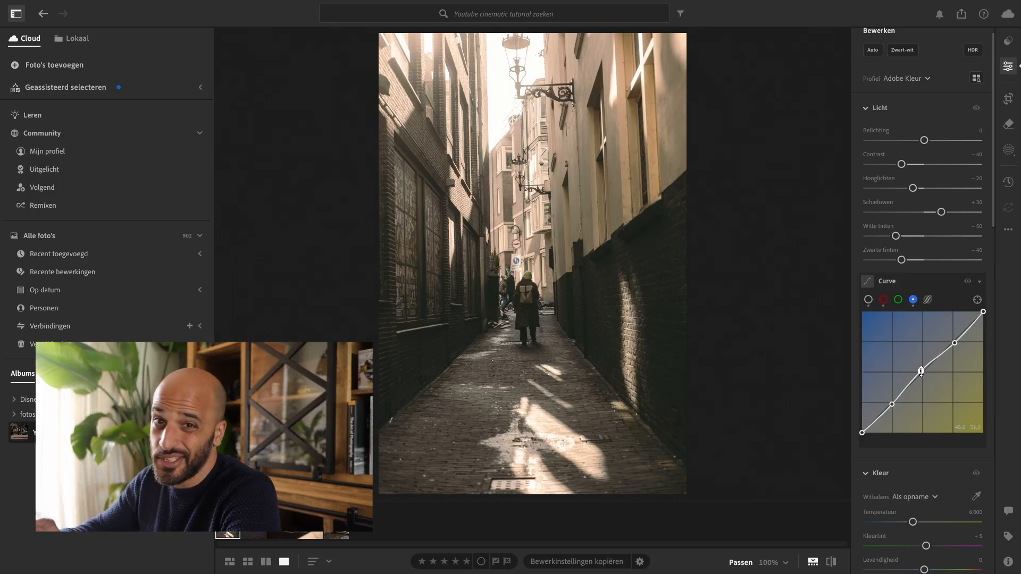
{"action": "key", "text": "backslash"}
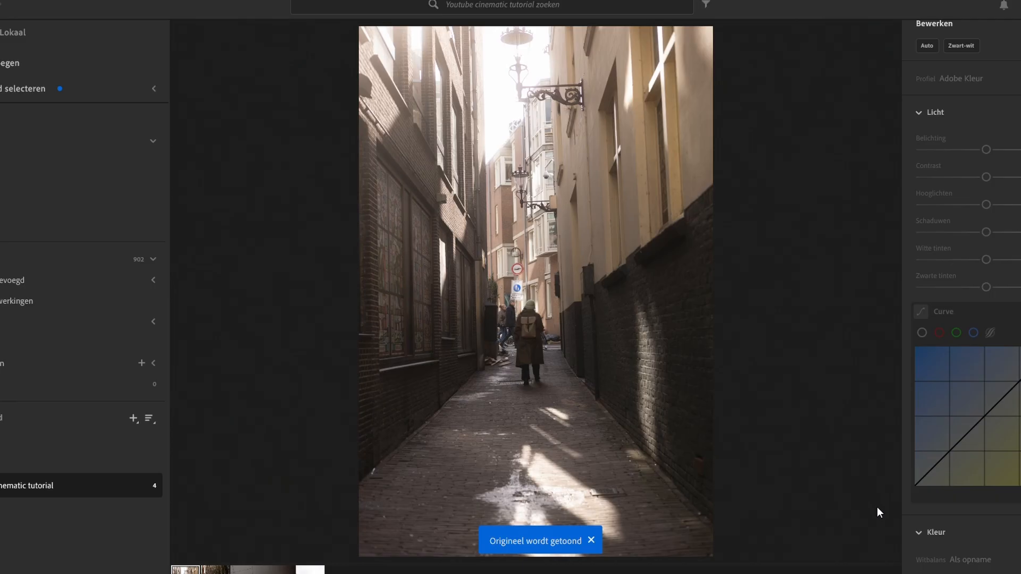
Compare the edited alley photo with its original several times, ending on the edited version
{"action": "key", "text": "backslash"}
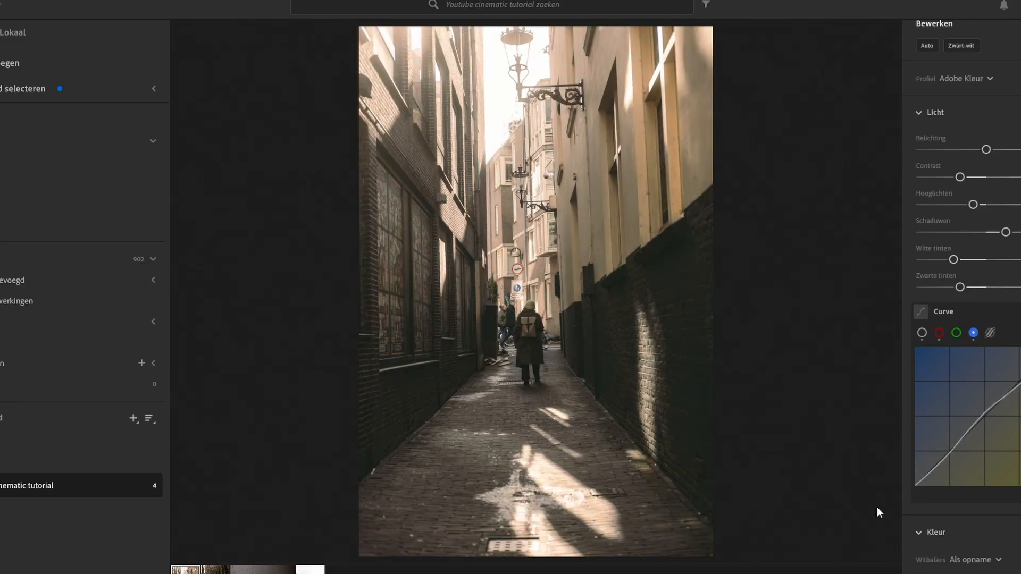
{"action": "key", "text": "backslash"}
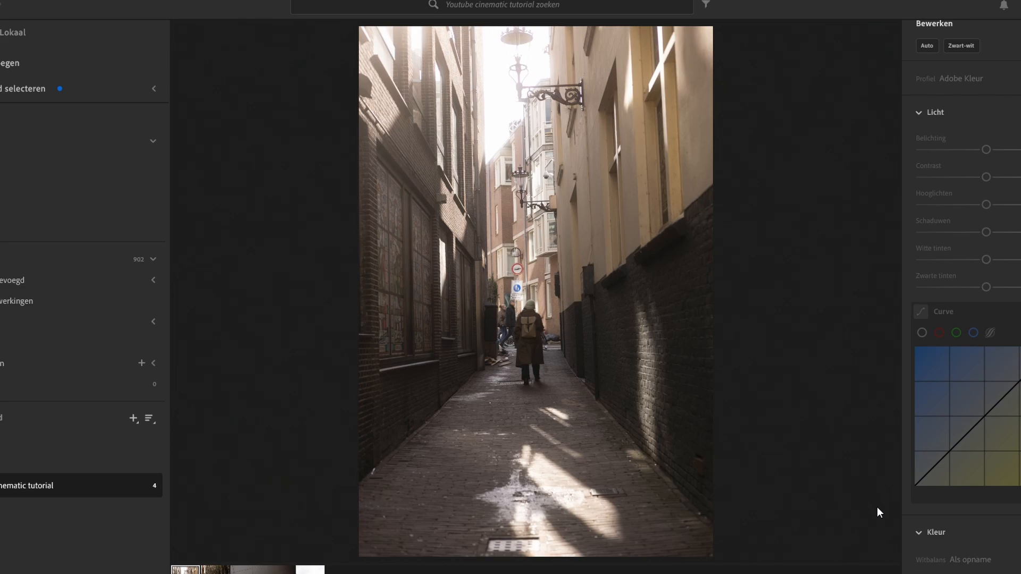
{"action": "key", "text": "backslash"}
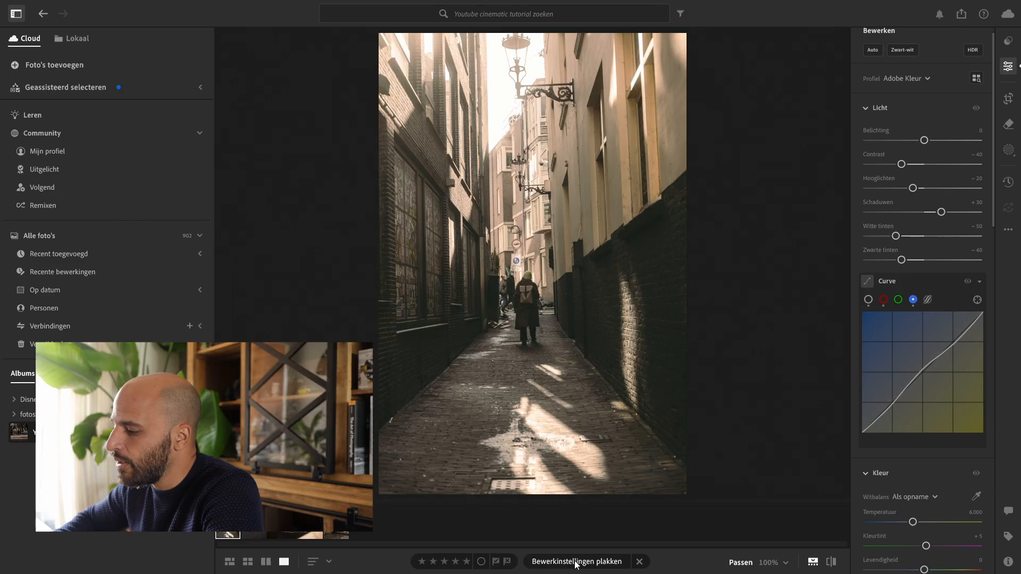
Paste the alley photo's copied edit settings onto the tree-lined street, escalator and canal boat photos
{"action": "left_click", "coordinate": [254, 532]}
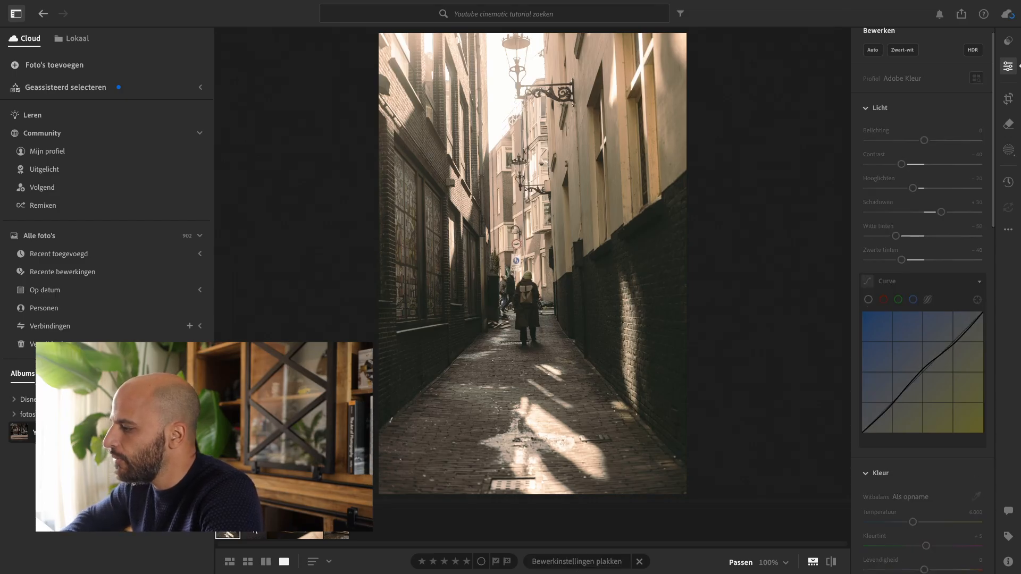
{"action": "left_click", "coordinate": [567, 565]}
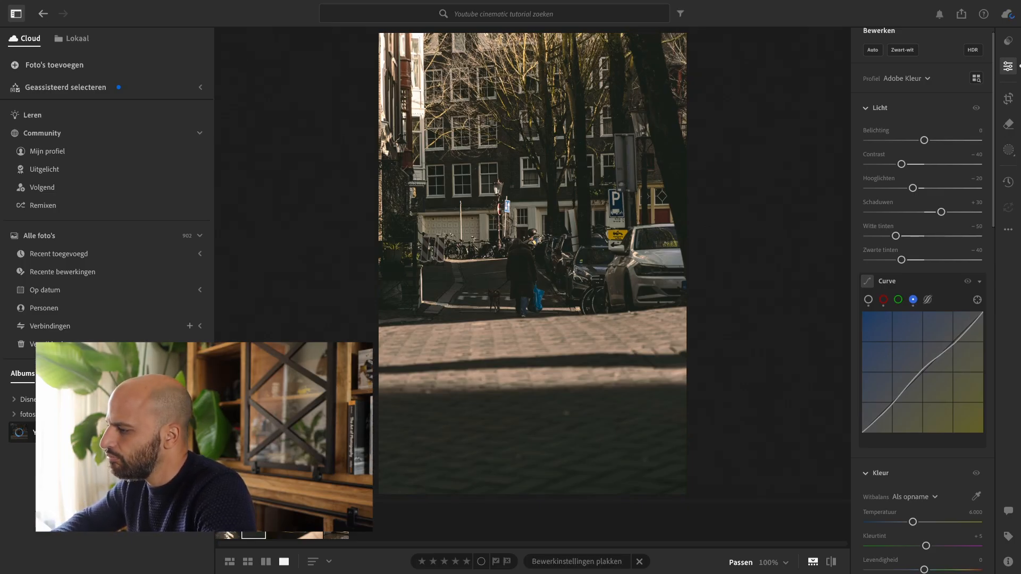
{"action": "key", "text": "Right"}
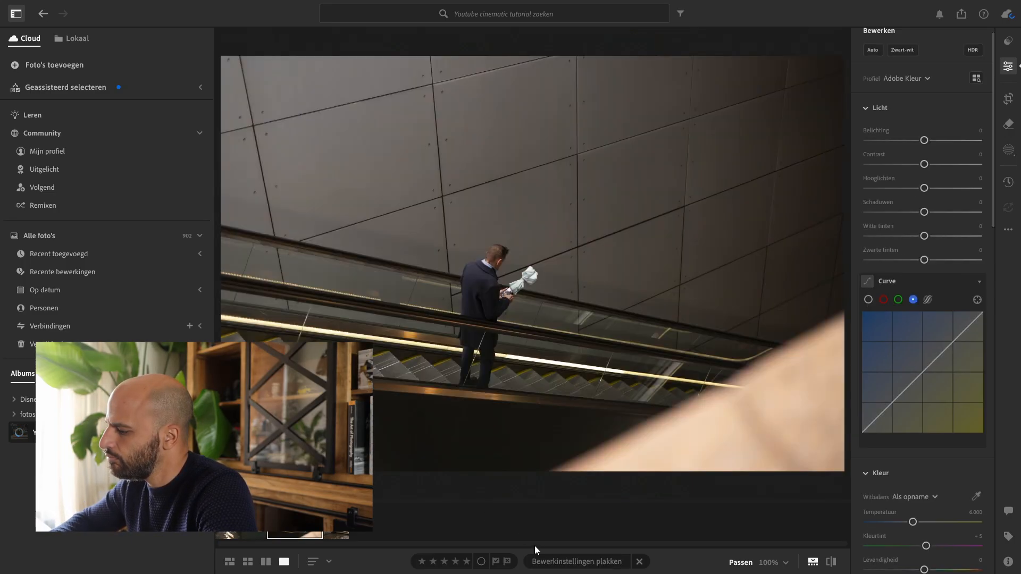
{"action": "left_click", "coordinate": [558, 565]}
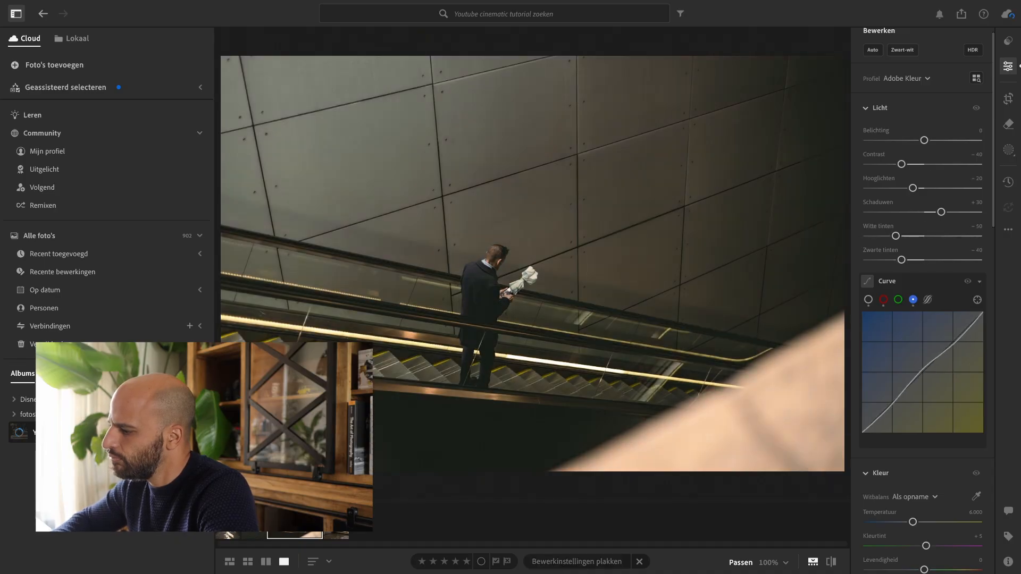
{"action": "key", "text": "Right"}
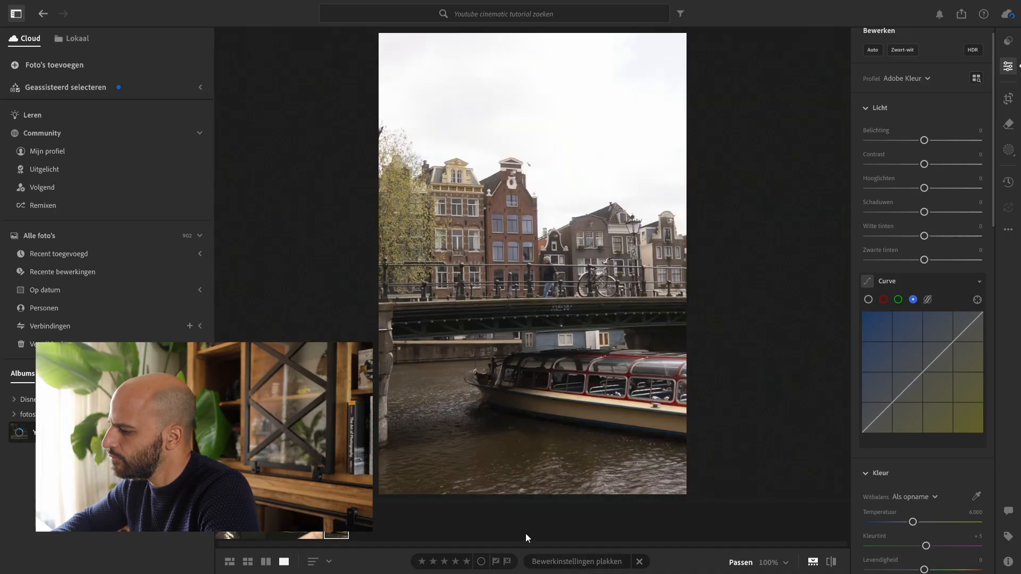
{"action": "left_click", "coordinate": [558, 565]}
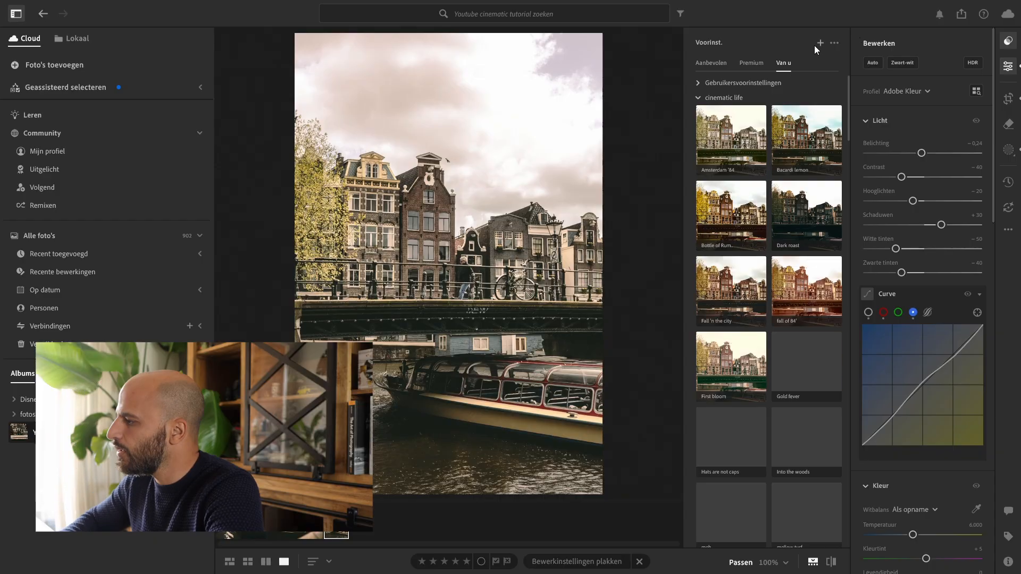
Start creating a new preset from the canal boat photo's edit settings
{"action": "left_click", "coordinate": [820, 43]}
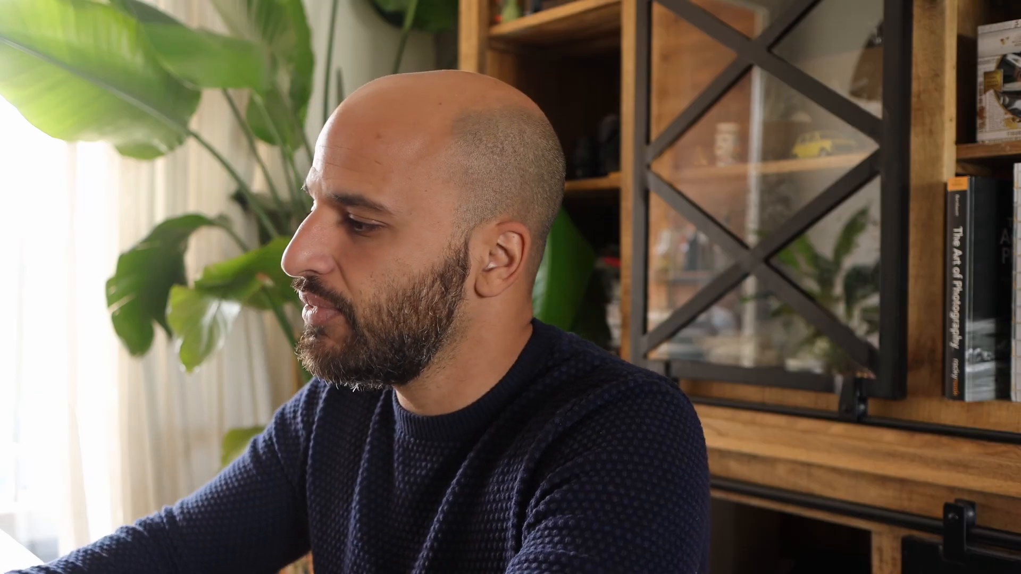